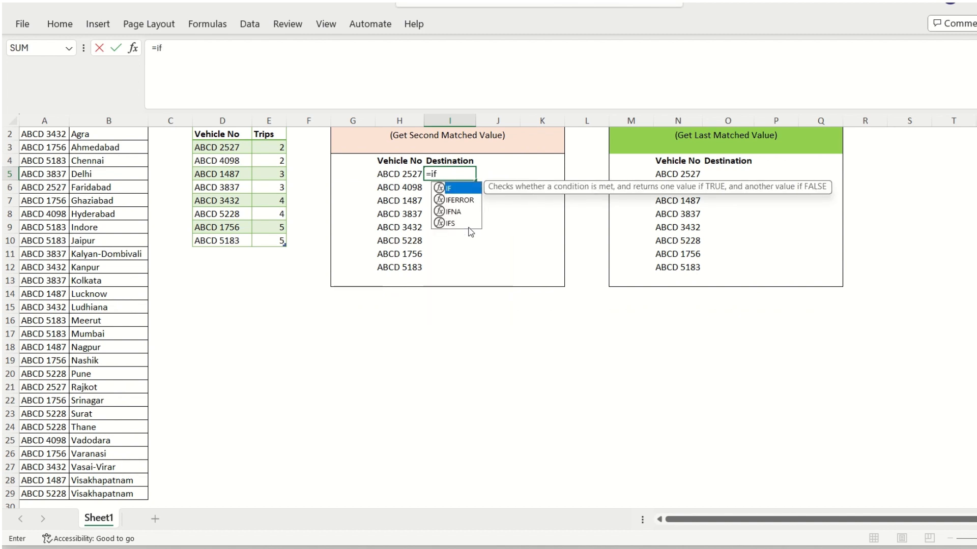
Start an IF formula in I5 with the logical test H5=$A$2:$A$29, using an absolute reference for the vehicle number range
key("Tab")
key("Left")
type("=")
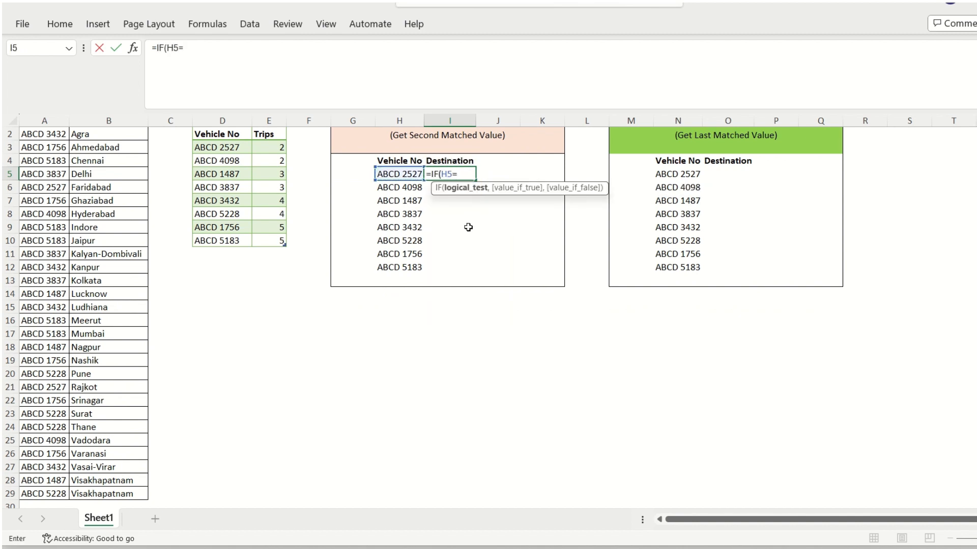
key("Left")
key("Left")
key("Left")
key("Left")
key("Left")
key("Left")
key("Left")
key("Left")
key("Up")
key("Up")
key("Up")
key("Up")
key("Down")
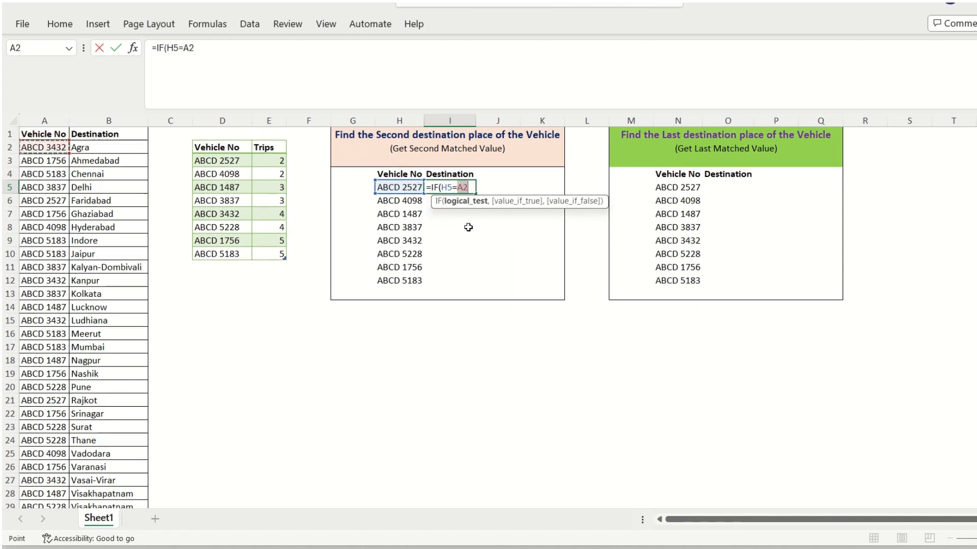
key("ctrl+shift+Down")
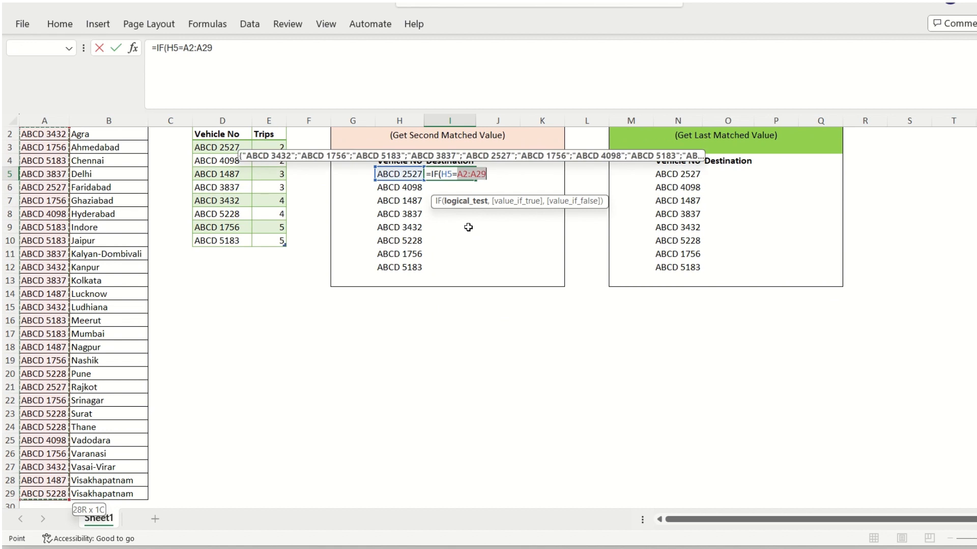
key("F4")
type(",")
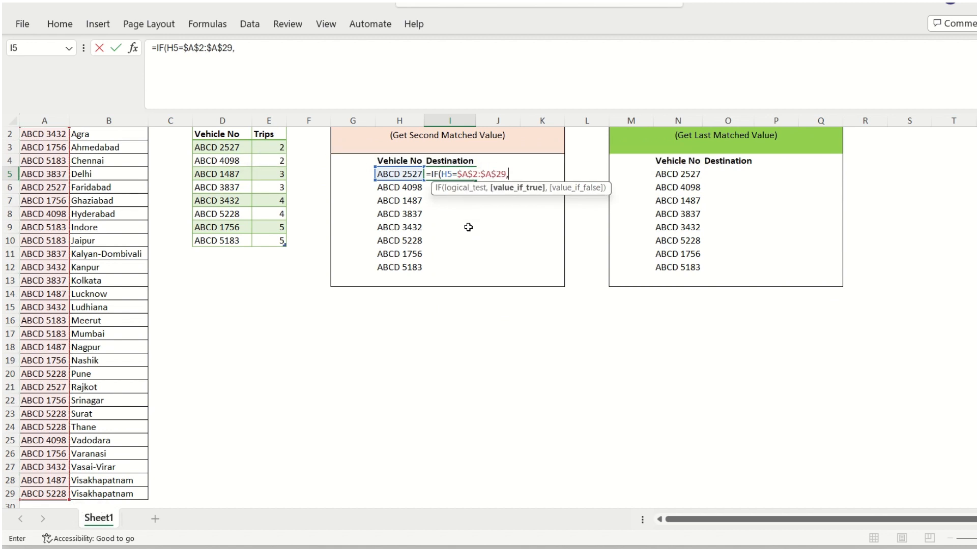
Complete the IF formula in I5 with $B$2:$B$29 as the value if true and "" as the value if false
key("Left")
key("Left")
key("Left")
key("Left")
key("Left")
key("Left")
key("Left")
key("ctrl+Up")
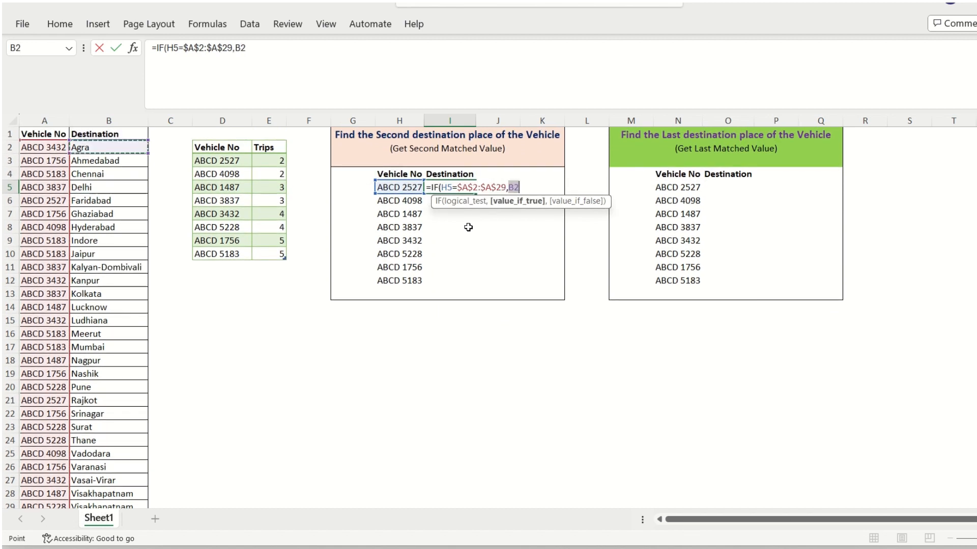
key("Down")
key("ctrl+shift+Down")
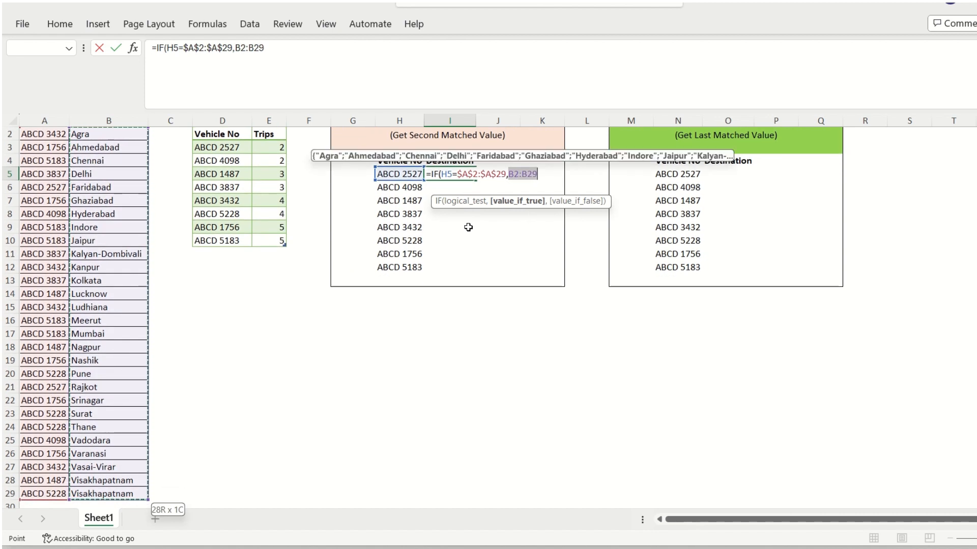
key("F4")
type(",")
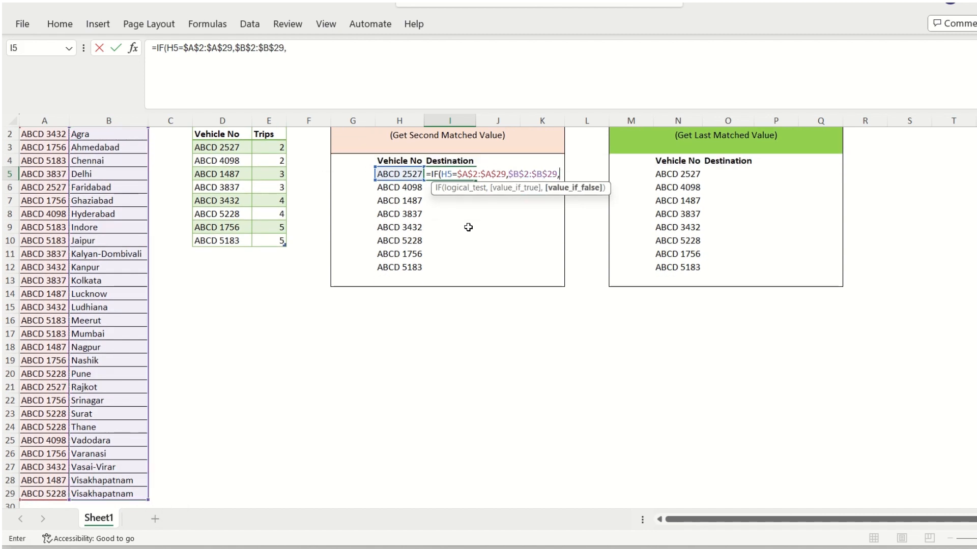
type("\"\"")
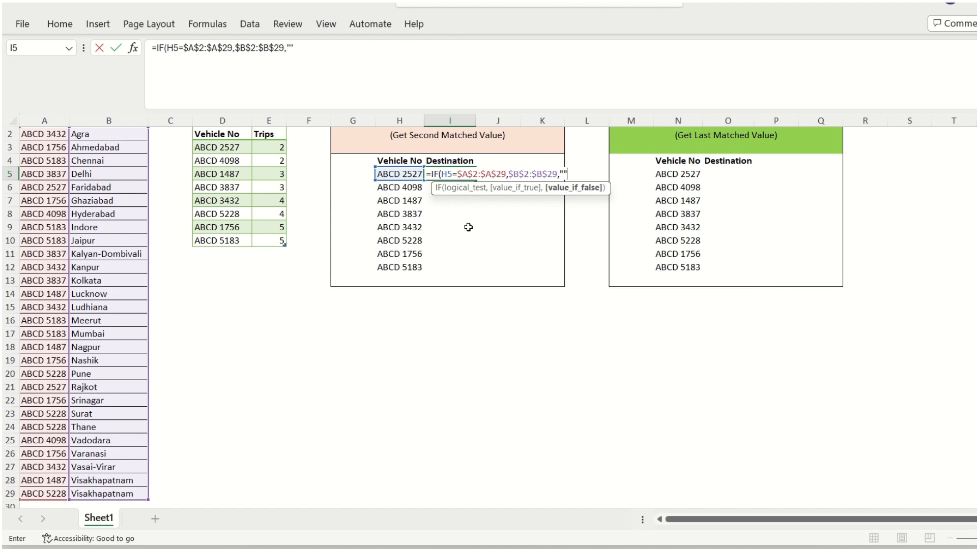
type("\")")
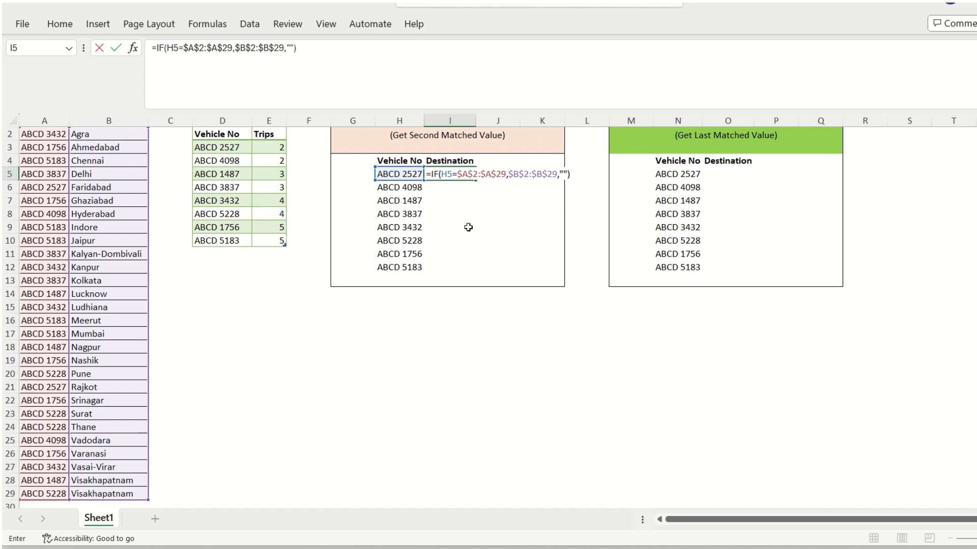
key("Return")
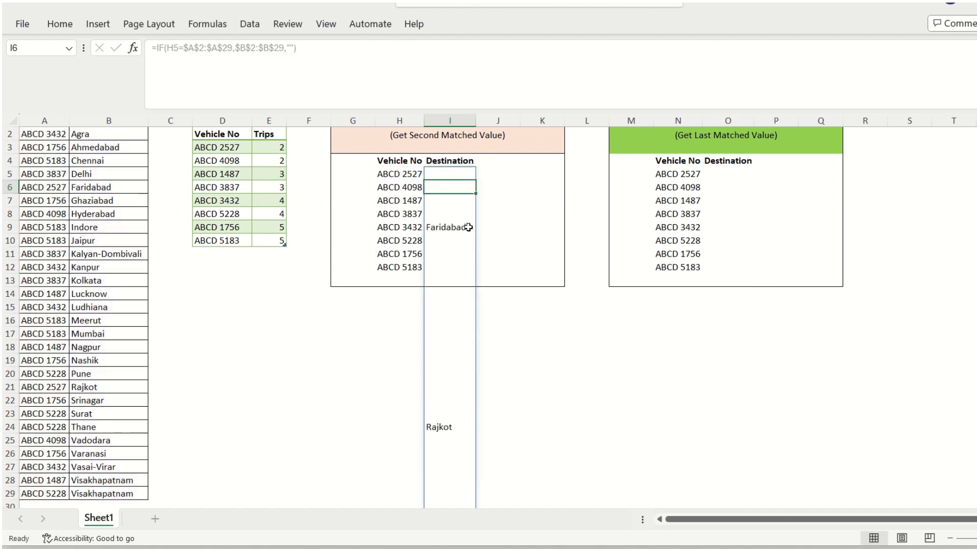
scroll(468, 227, "down", 2)
scroll(468, 227, "up", 1)
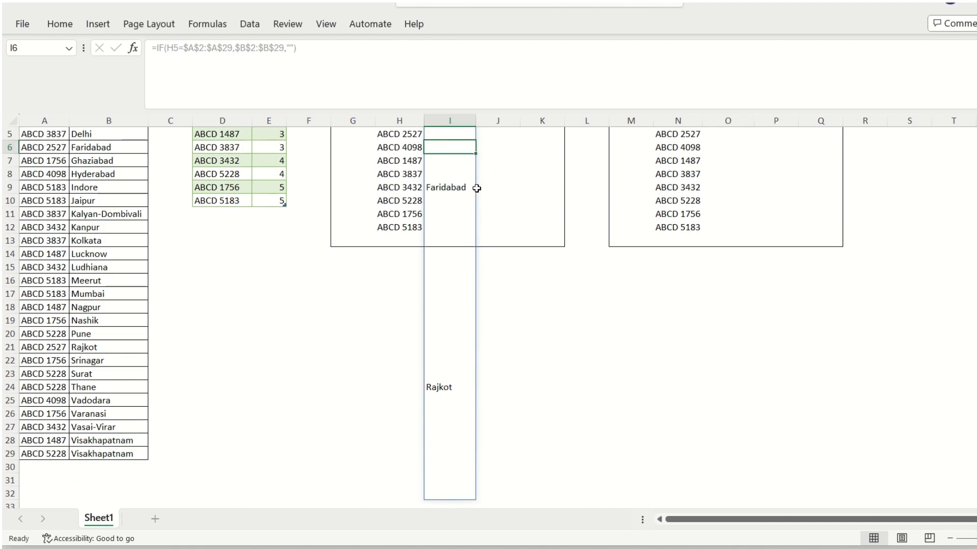
scroll(476, 188, "up", 1)
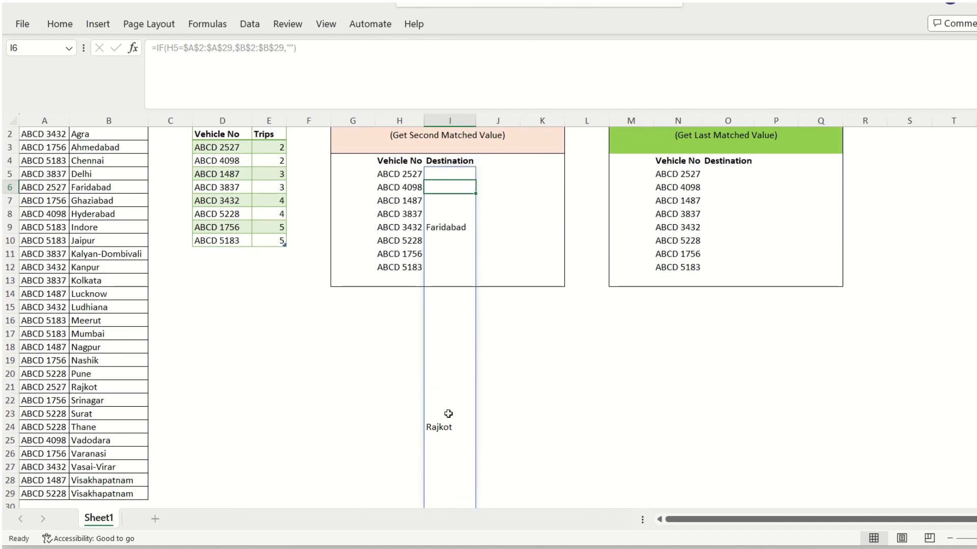
left_click(396, 177)
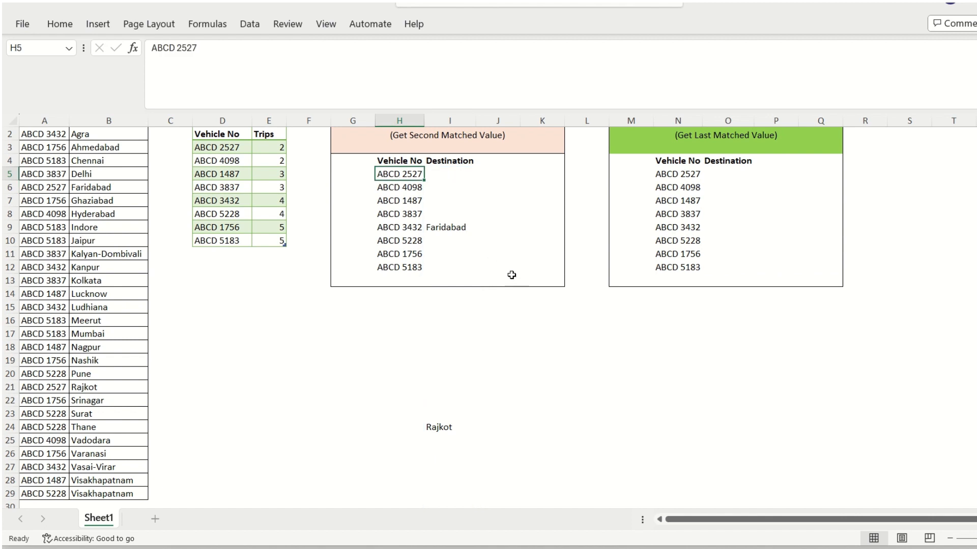
Copy the IF expression from the formula in I5, without its equals sign
left_click(450, 174)
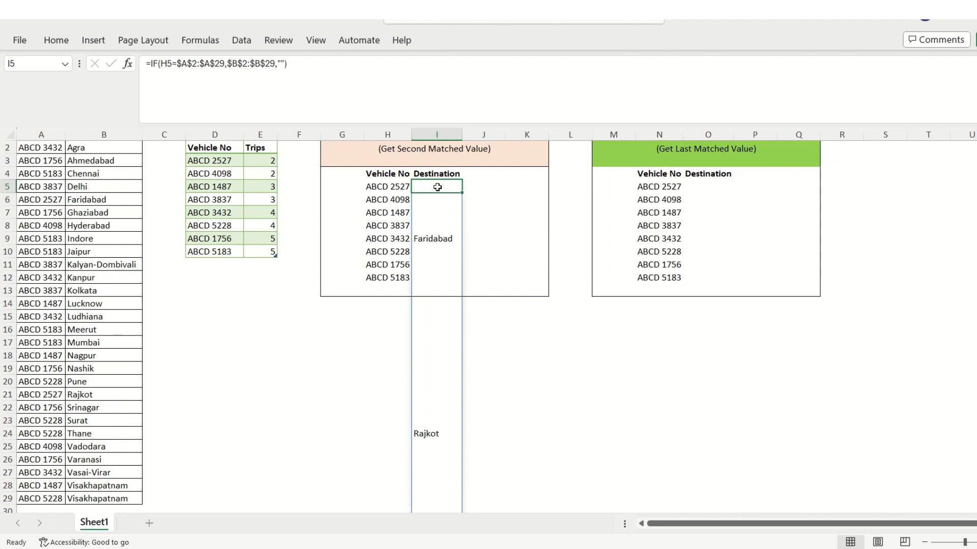
left_click(334, 83)
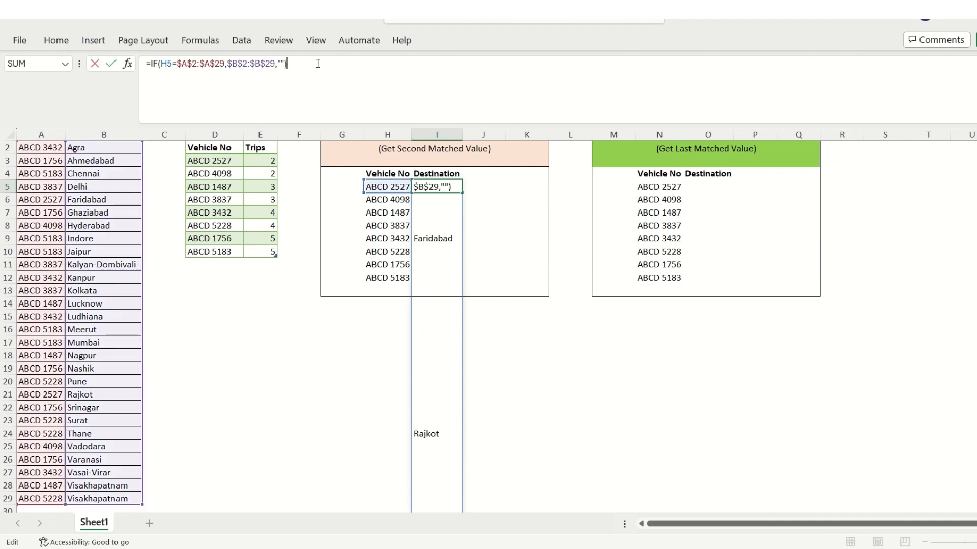
left_click_drag(275, 64, 151, 67)
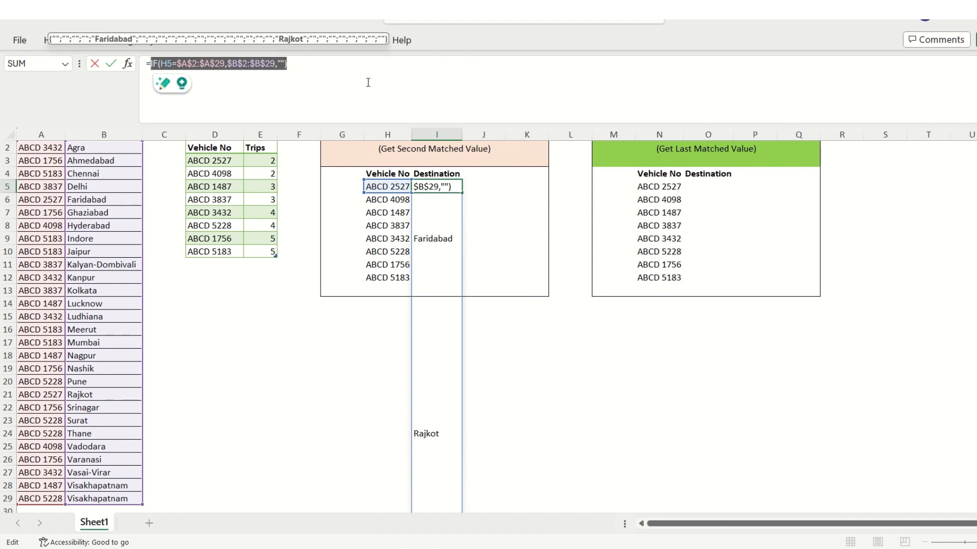
left_click_drag(305, 63, 151, 65)
right_click(210, 65)
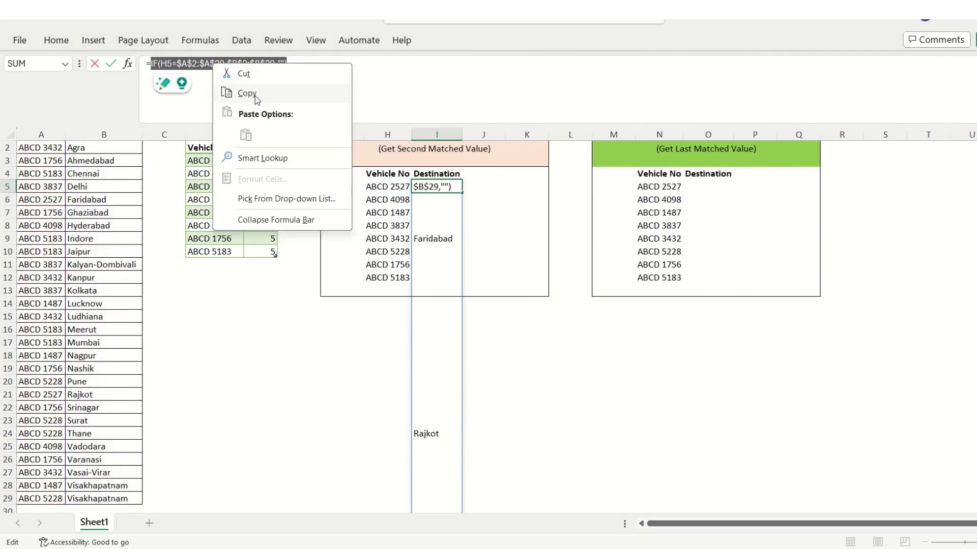
left_click(255, 95)
left_click(323, 73)
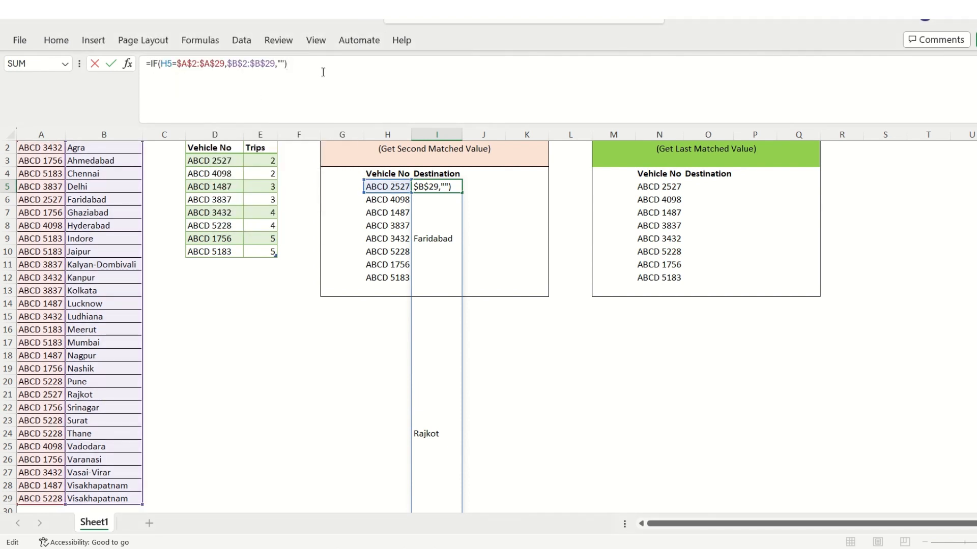
Wrap the IF expression in I5 in a FILTER function as its array argument
key("Home")
key("Right")
type("fil")
key("Tab")
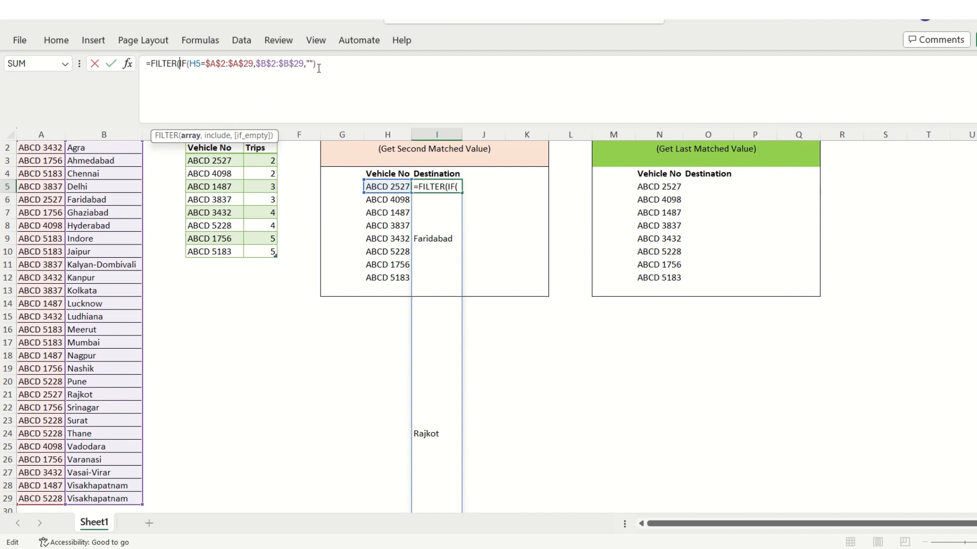
left_click(335, 63)
type(",")
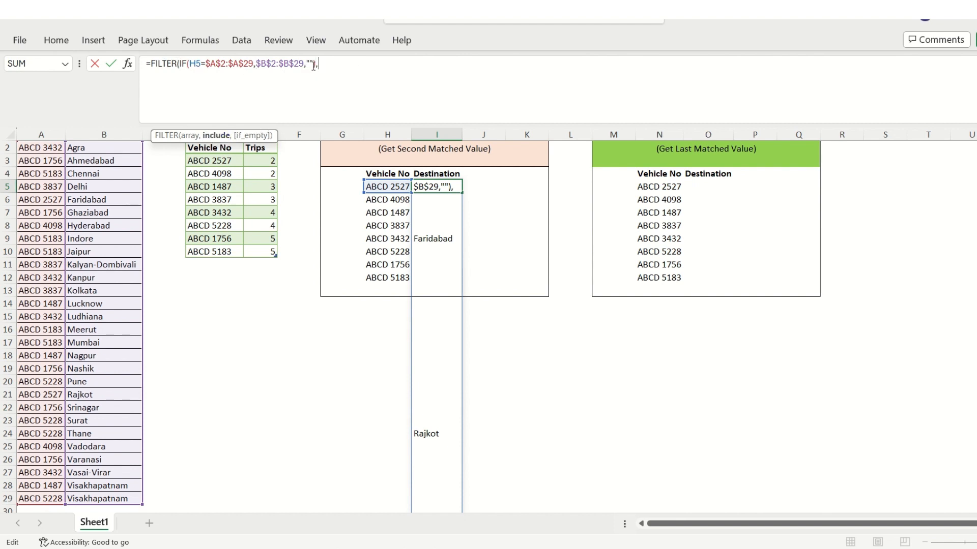
Complete FILTER in I5 with the copied IF expression followed by <>"" as the include argument and "" as the if_empty value
key("ctrl+v")
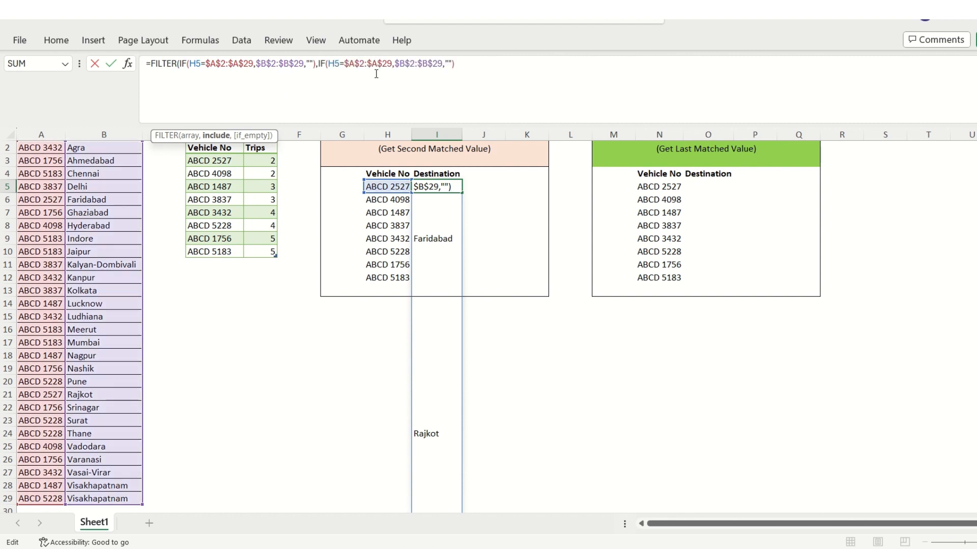
type("<>")
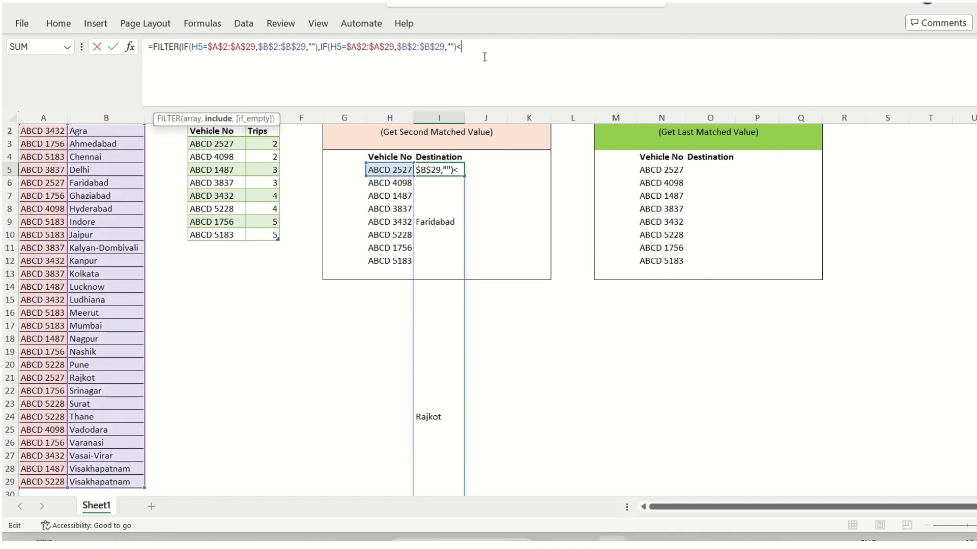
type("\"\"")
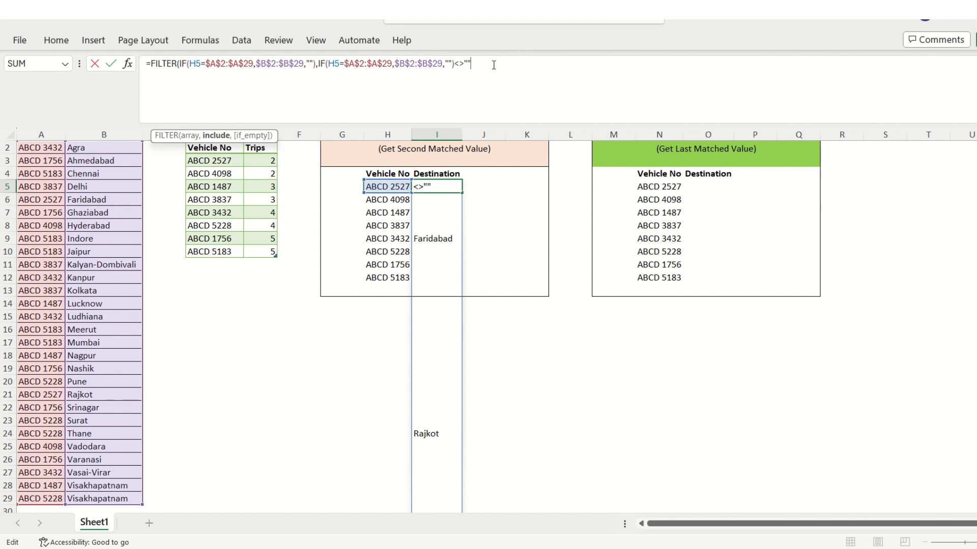
type(",")
type(")")
key("Return")
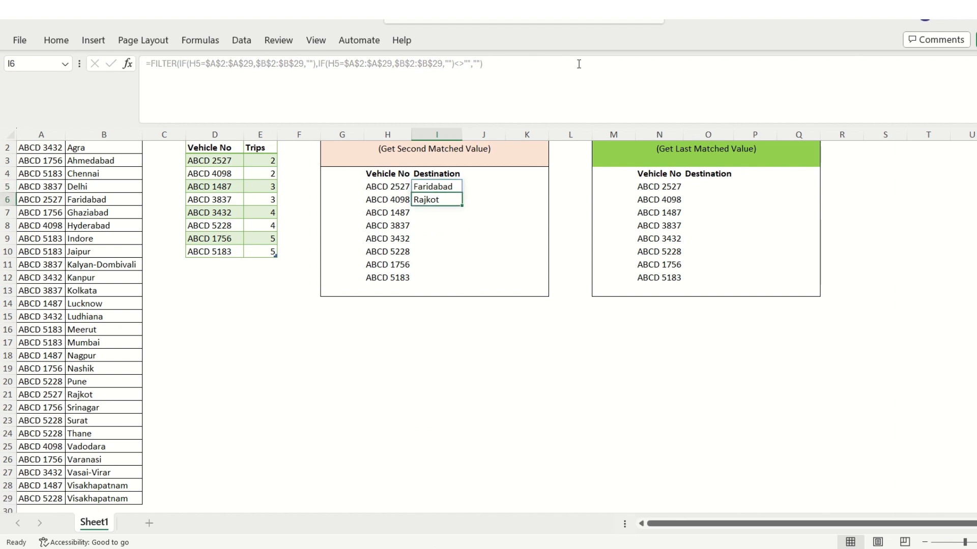
Wrap the FILTER formula in I5 in a CHOOSEROWS function as its array argument
key("Up")
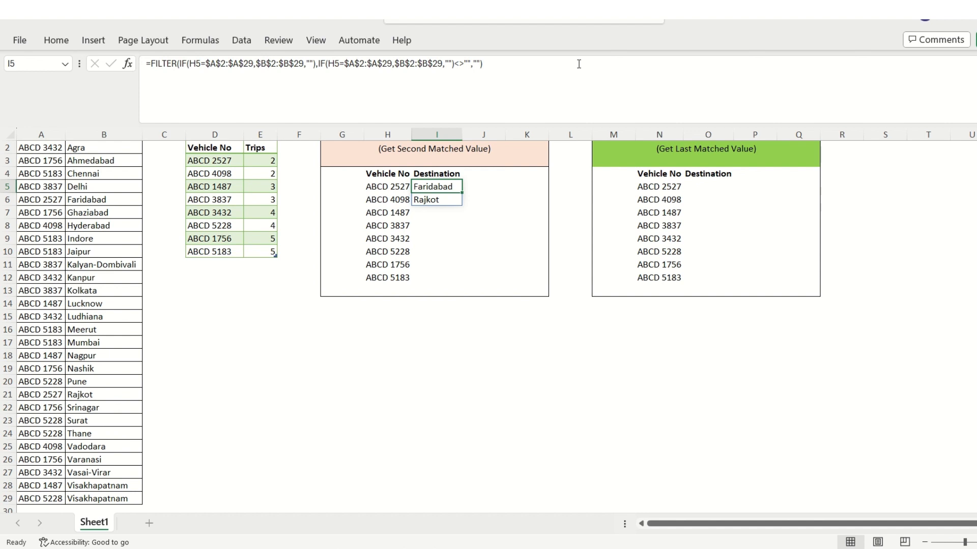
key("Down")
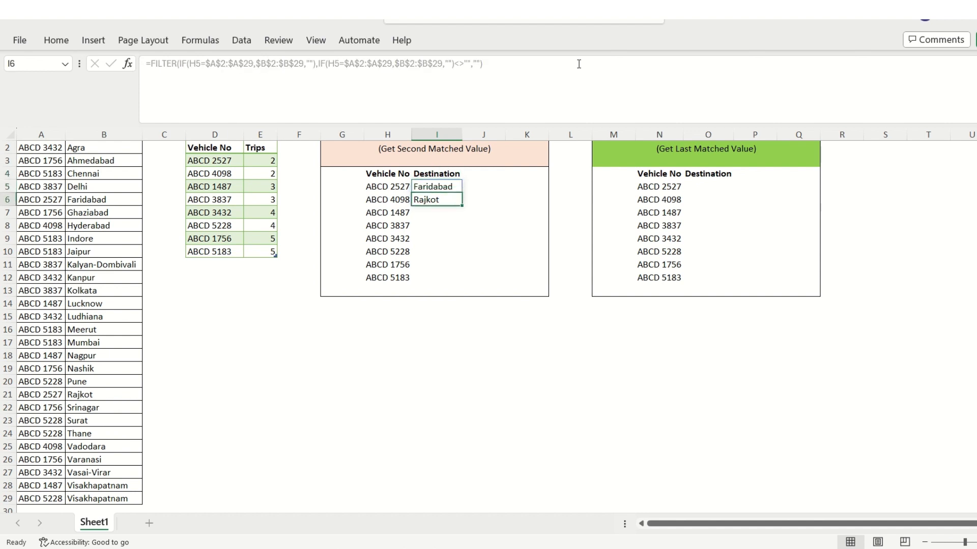
key("Up")
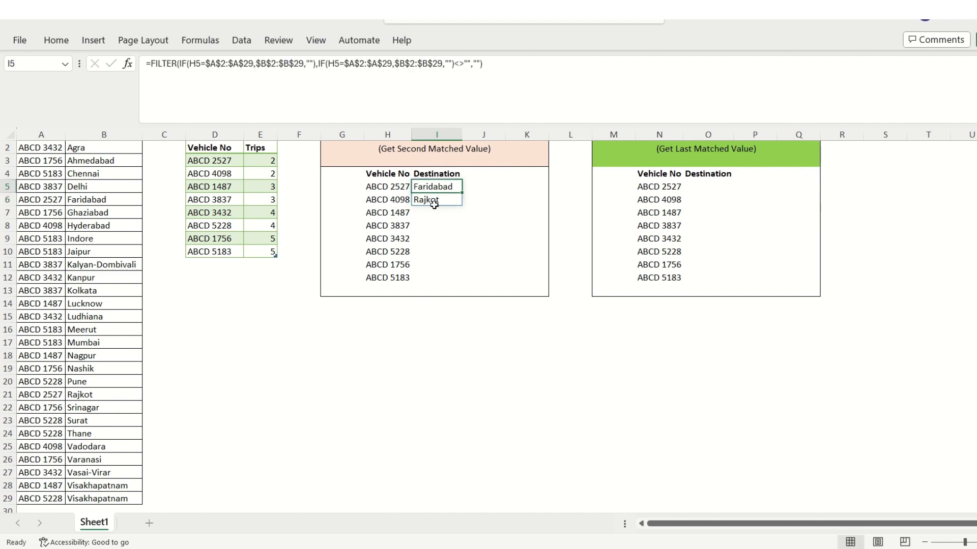
left_click_drag(518, 69, 146, 67)
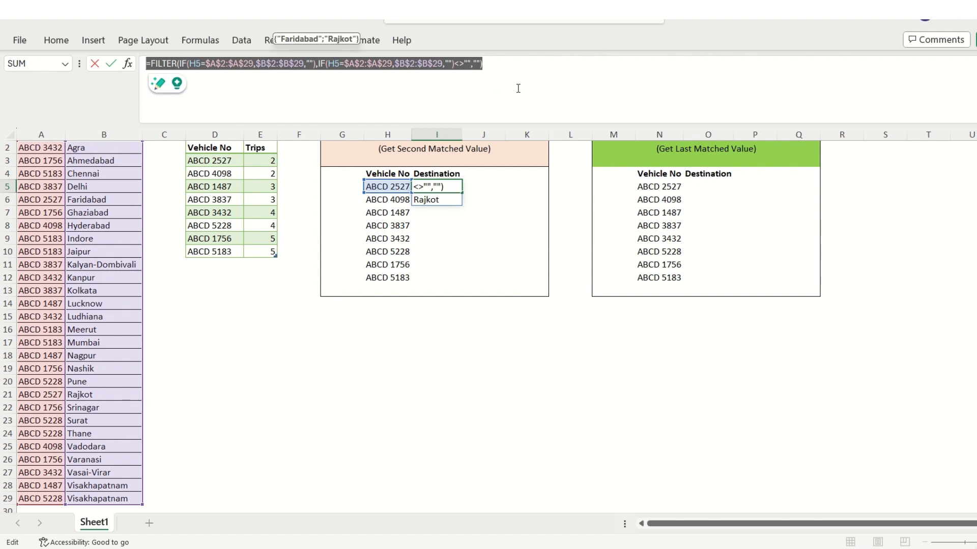
left_click(550, 68)
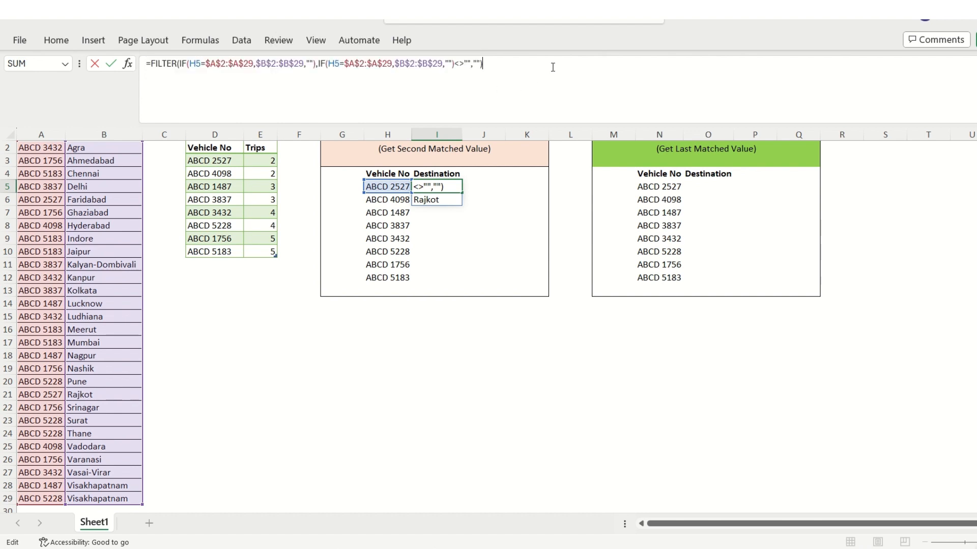
key("Home")
type("choose")
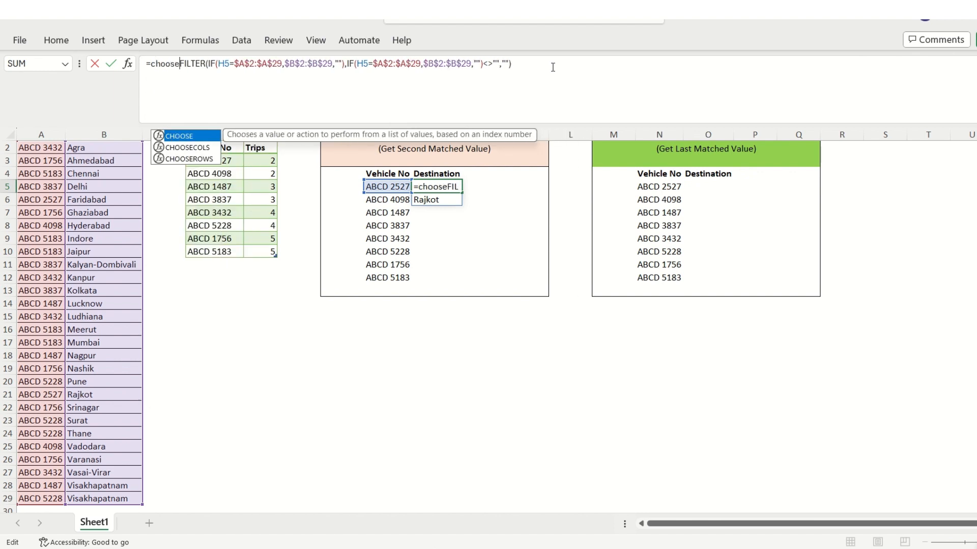
key("Down")
key("Down")
key("Tab")
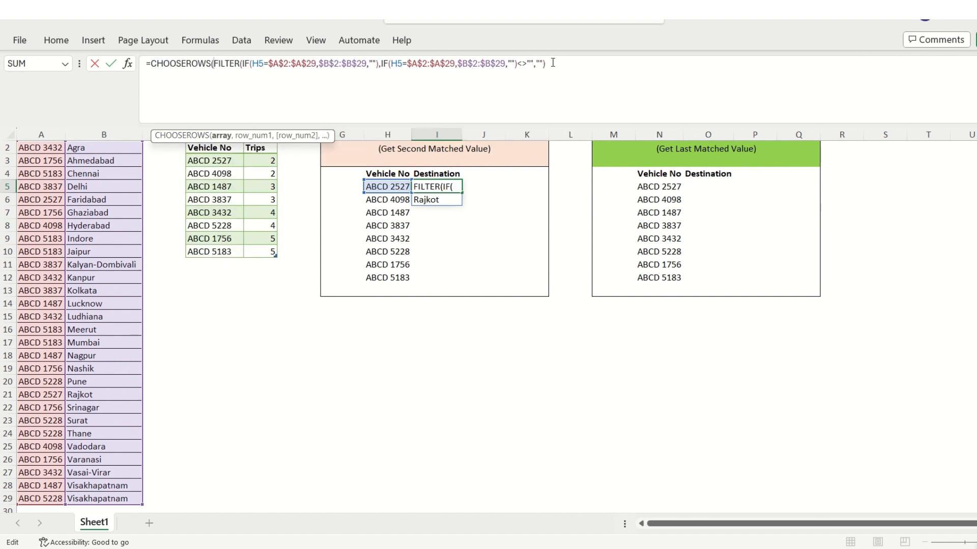
Set the CHOOSEROWS row number to 2 and complete the formula in I5
left_click(565, 66)
type(",")
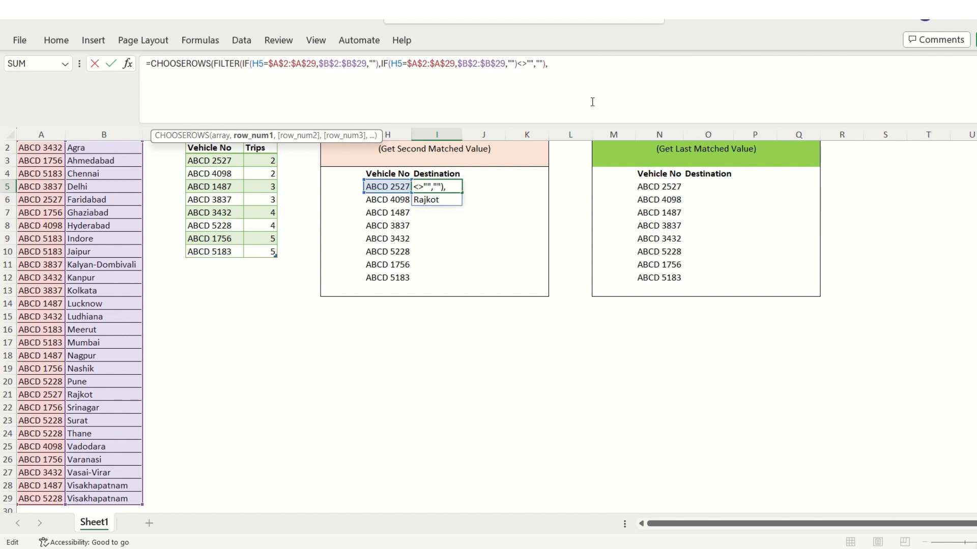
type("2)")
key("Return")
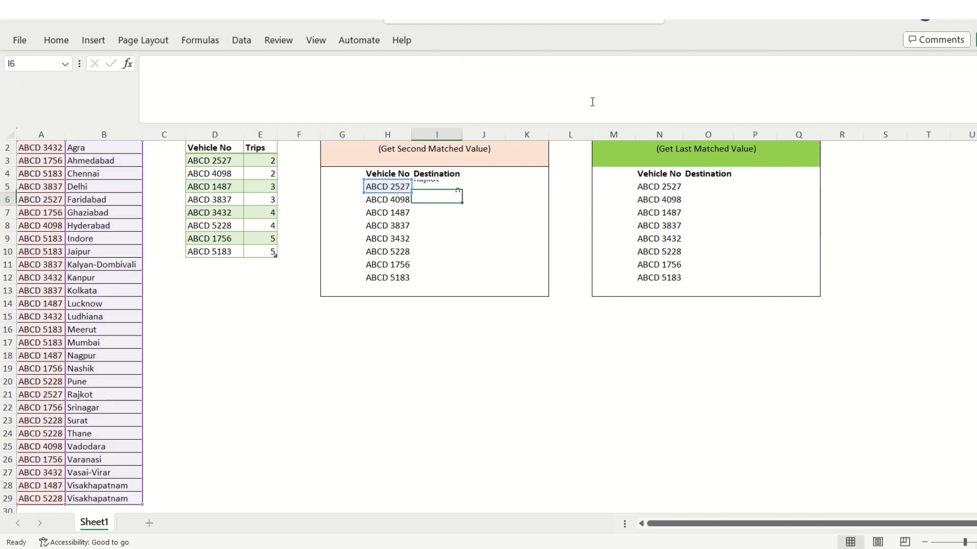
key("Up")
key("Down")
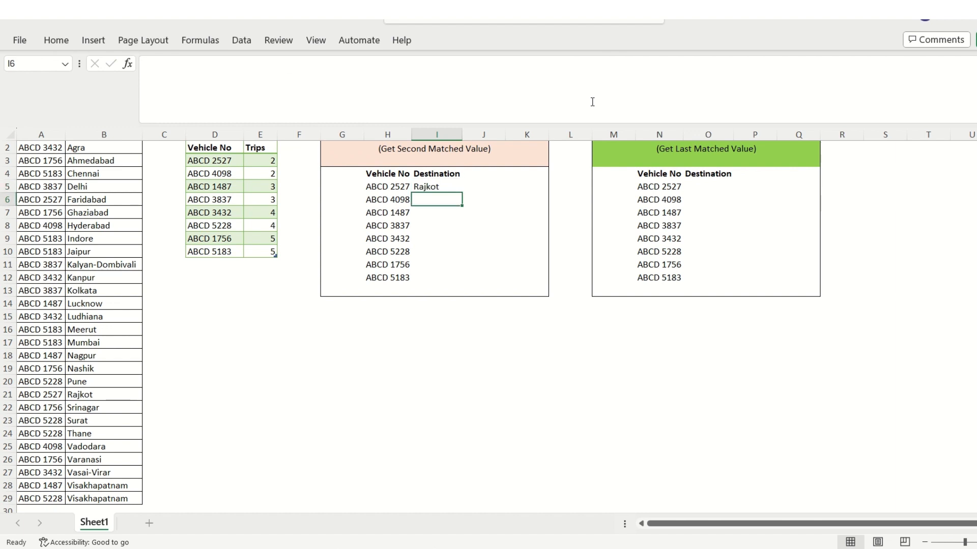
Fill the CHOOSEROWS formula in I5 down the Destination column to I12
key("Up")
key("Left")
key("ctrl+Down")
key("Right")
key("ctrl+shift+Up")
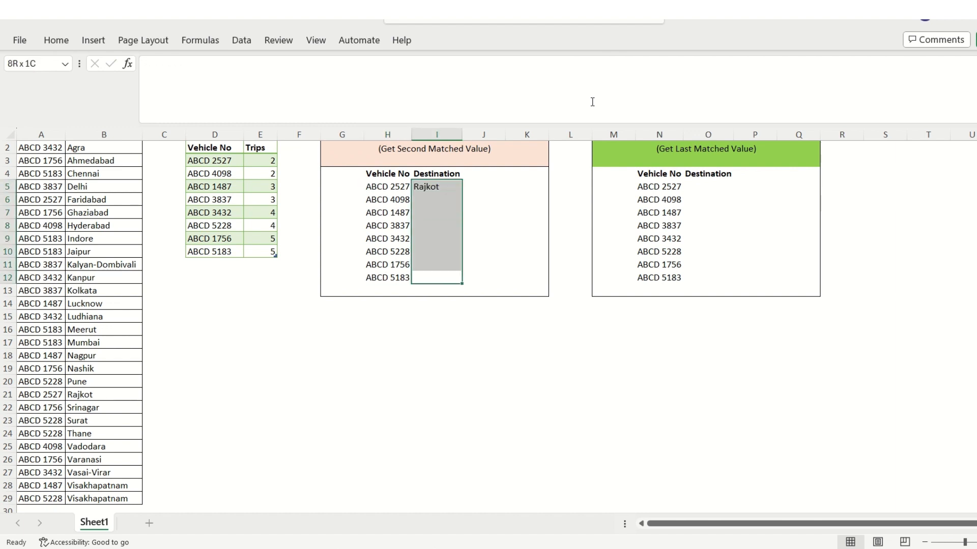
key("ctrl+d")
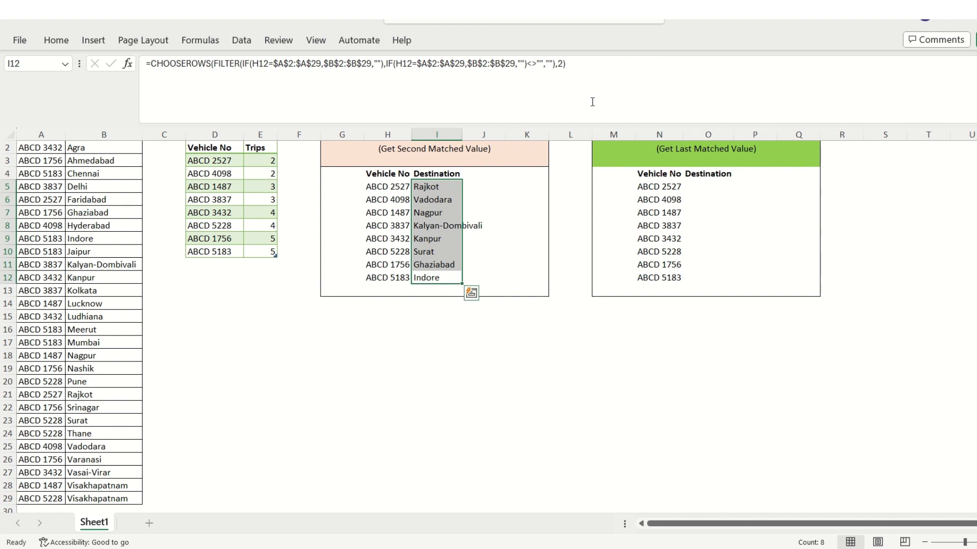
Set the CHOOSEROWS row number in I5 to 1 and fill the formula down to I12
left_click(425, 186)
left_click(568, 64)
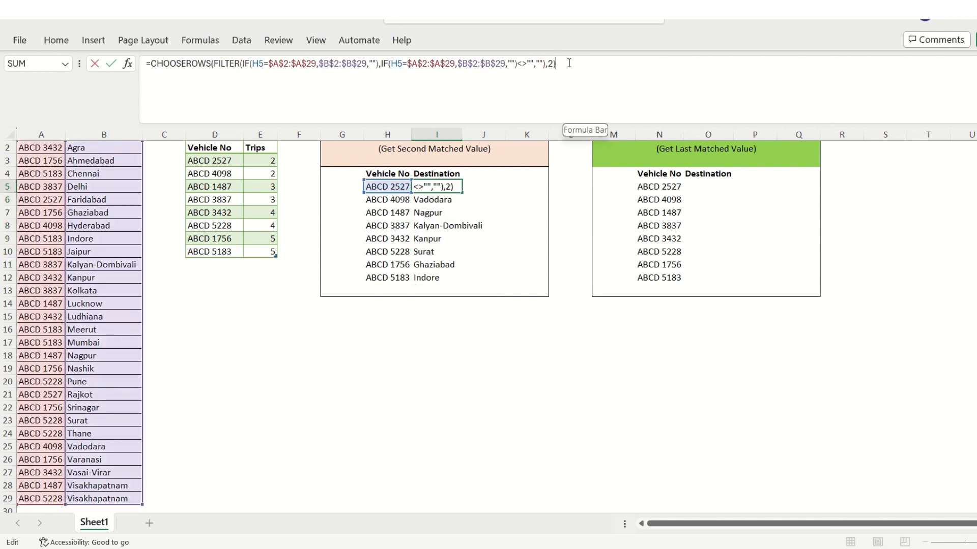
key("BackSpace")
key("BackSpace")
type("1)")
key("Return")
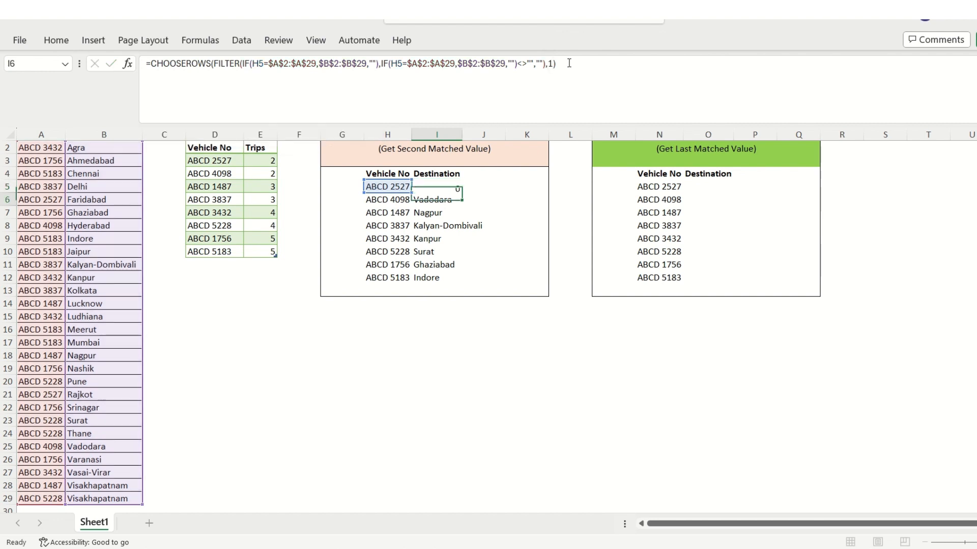
key("Up")
key("ctrl+shift+Down")
key("ctrl+d")
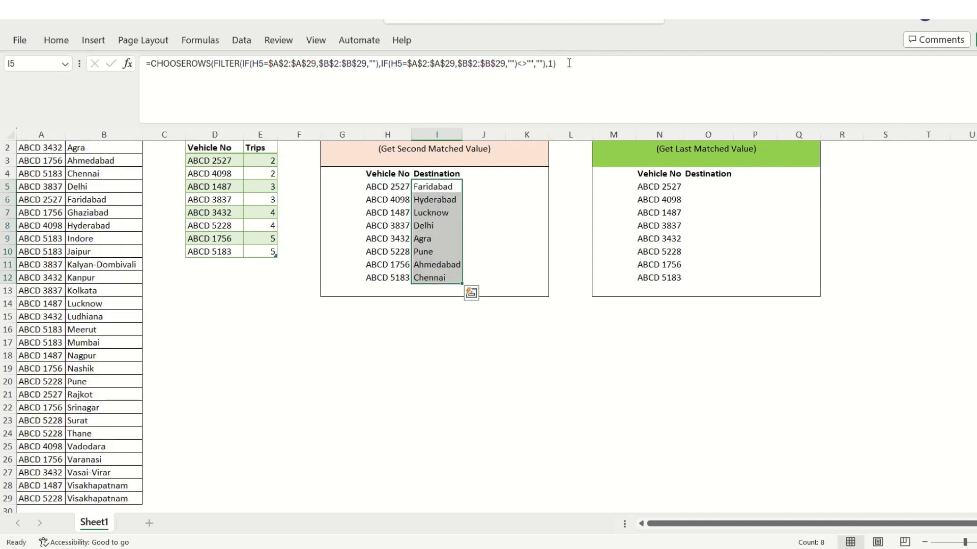
key("Up")
key("Down")
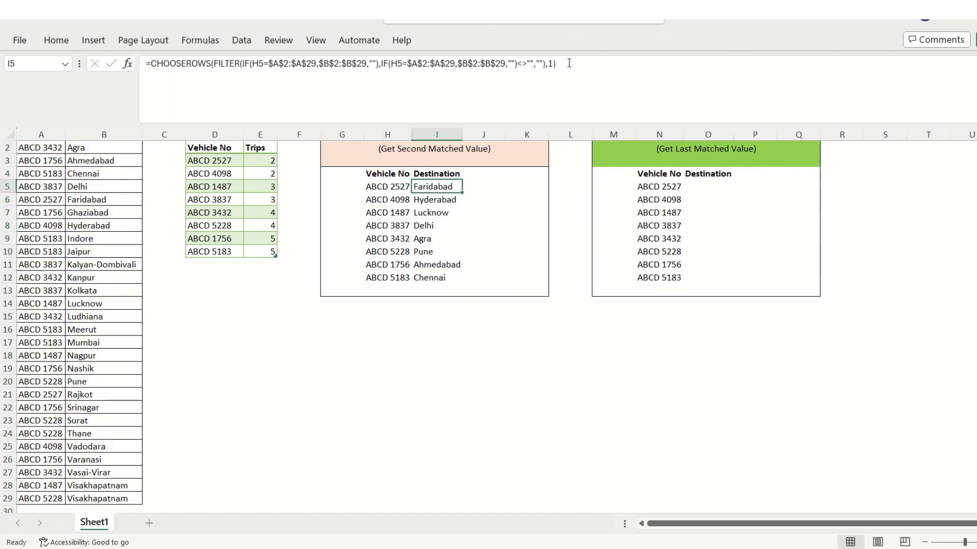
Set the CHOOSEROWS row number in I5 to 3 and fill the formula down to I12
left_click(569, 63)
key("Left")
key("shift+Left")
type("3")
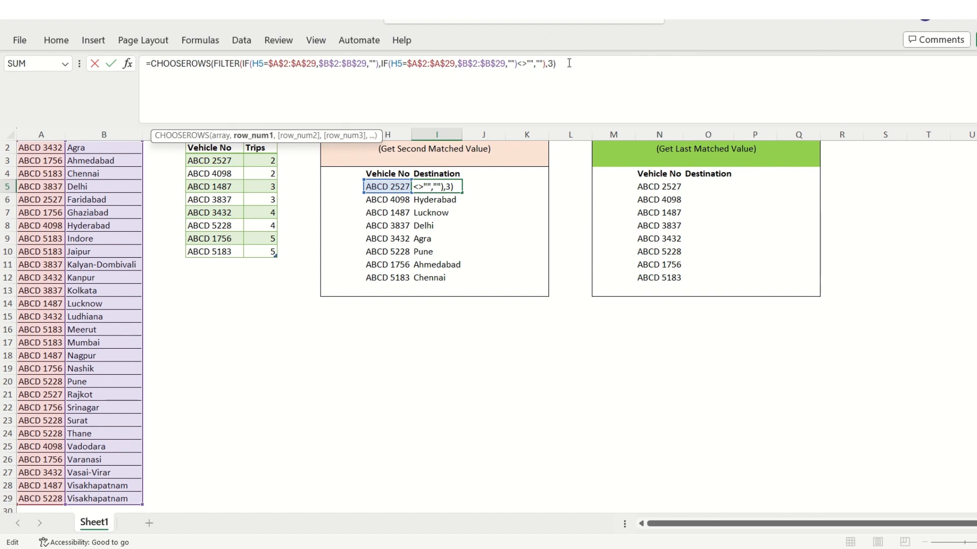
key("ctrl+Return")
key("ctrl+shift+Down")
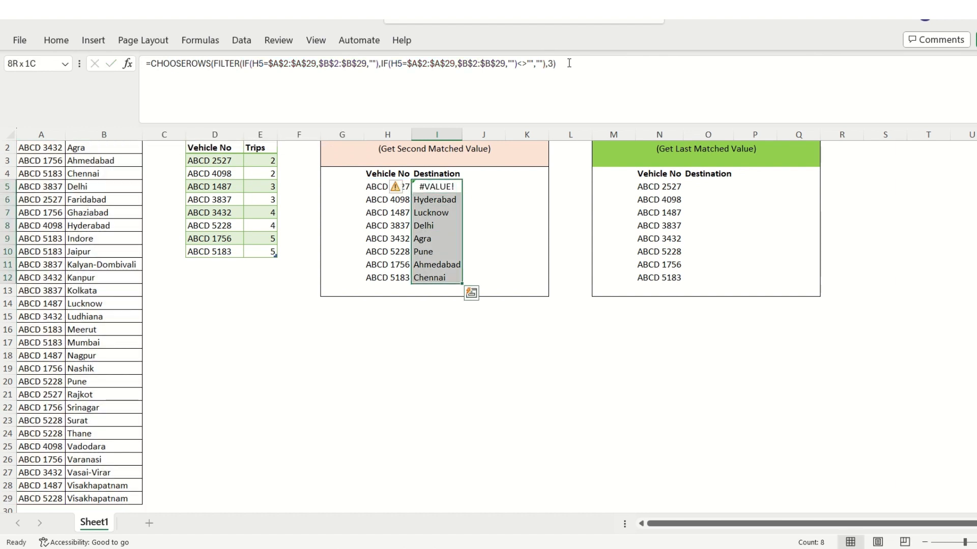
key("ctrl+d")
key("Down")
key("Up")
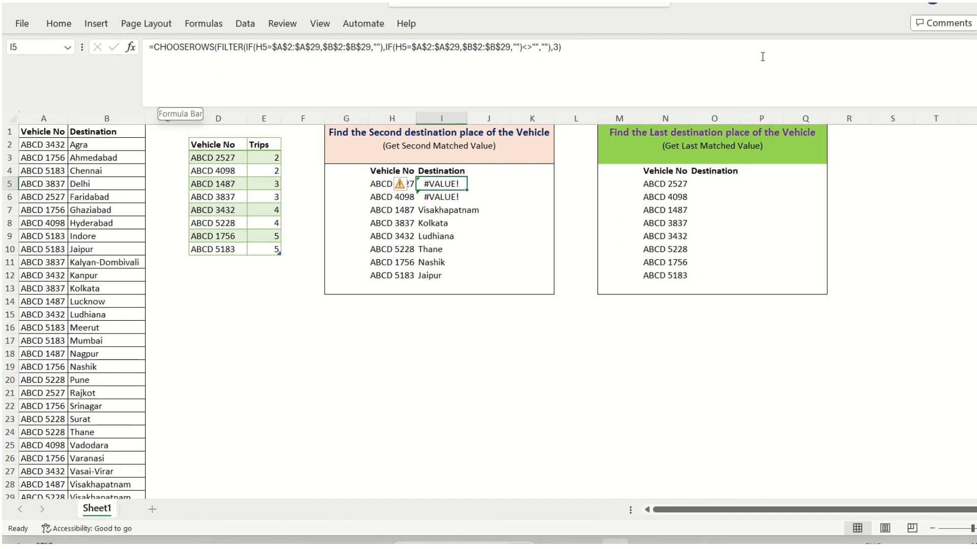
Wrap the CHOOSEROWS formula in I5 in IFERROR with "" as the value_if_error argument
left_click_drag(650, 50, 300, 47)
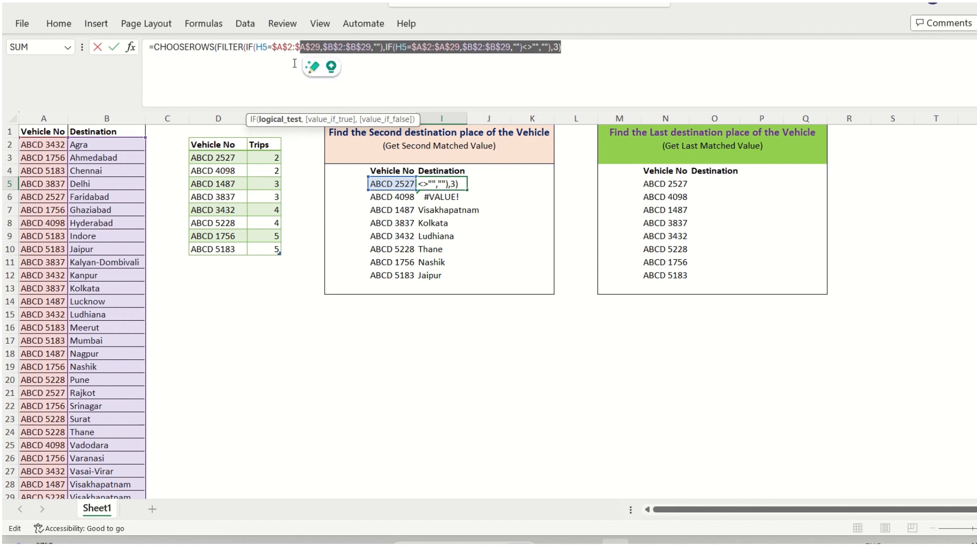
left_click(156, 47)
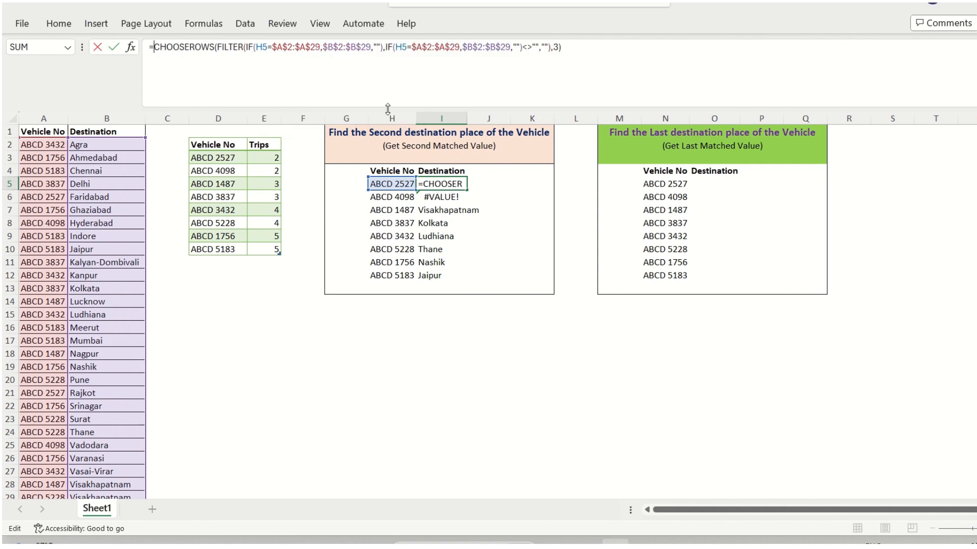
type("iferr")
key("Tab")
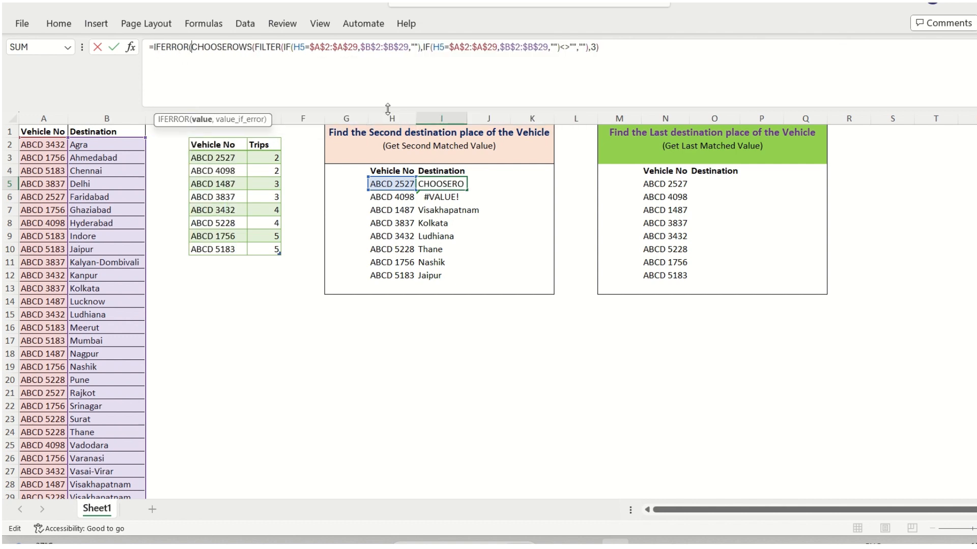
left_click(445, 76)
type(",\"\"")
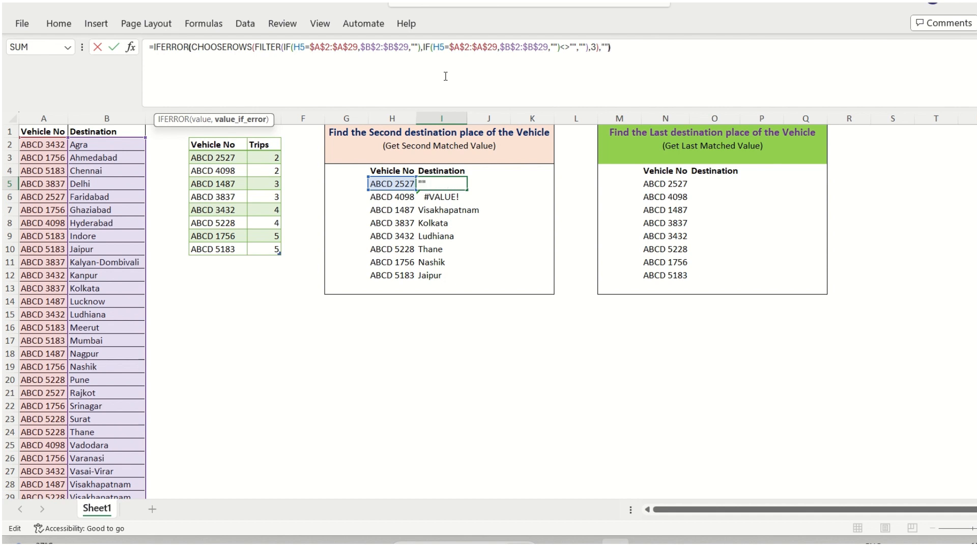
type(")")
key("Return")
Fill the IFERROR formula in I5 down the Destination column to I12
key("Up")
key("ctrl+shift+Down")
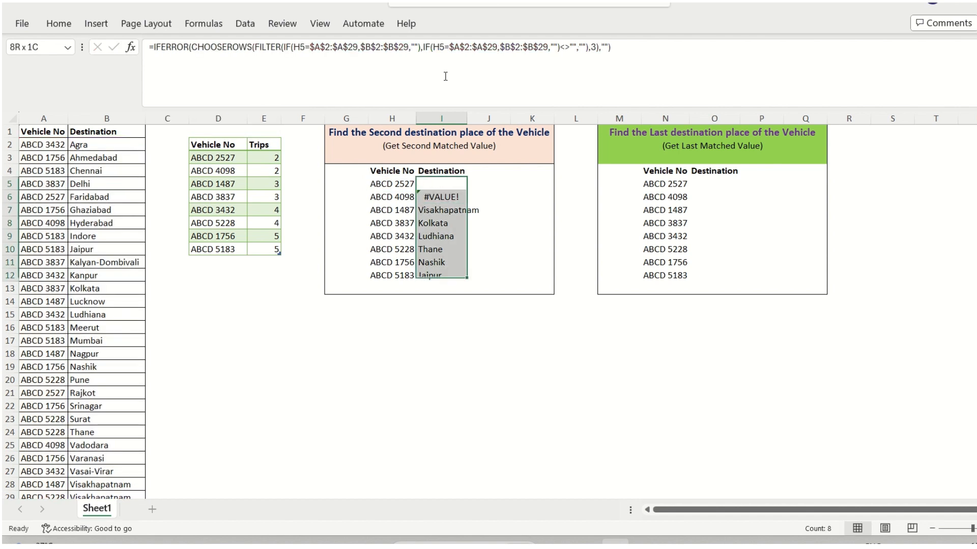
key("ctrl+d")
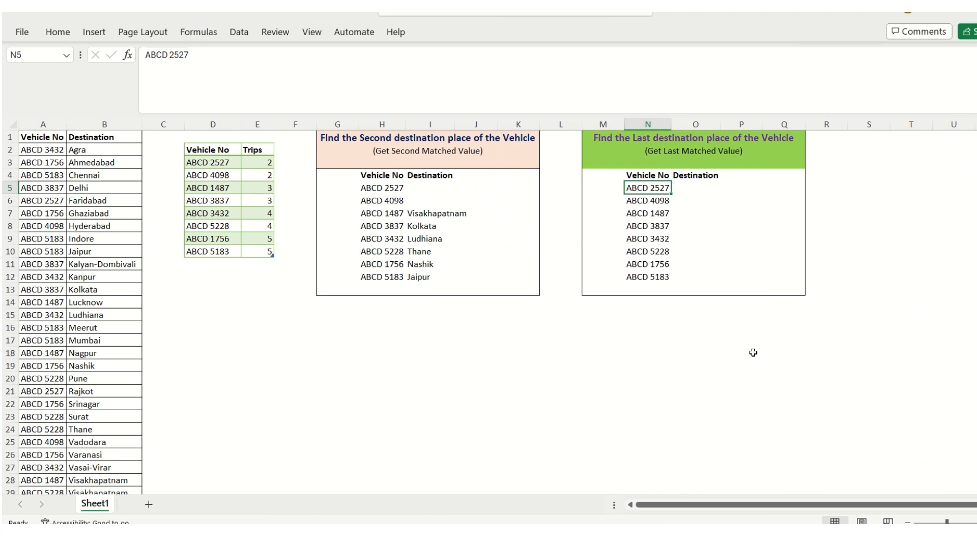
Examine the number of trips listed for each vehicle in the Trips column, E3:E10
key("Right")
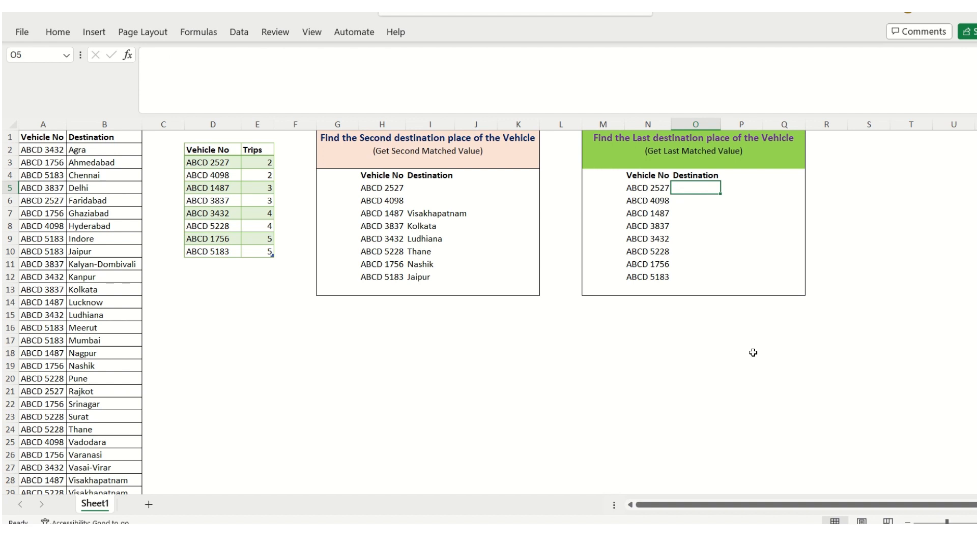
key("Left")
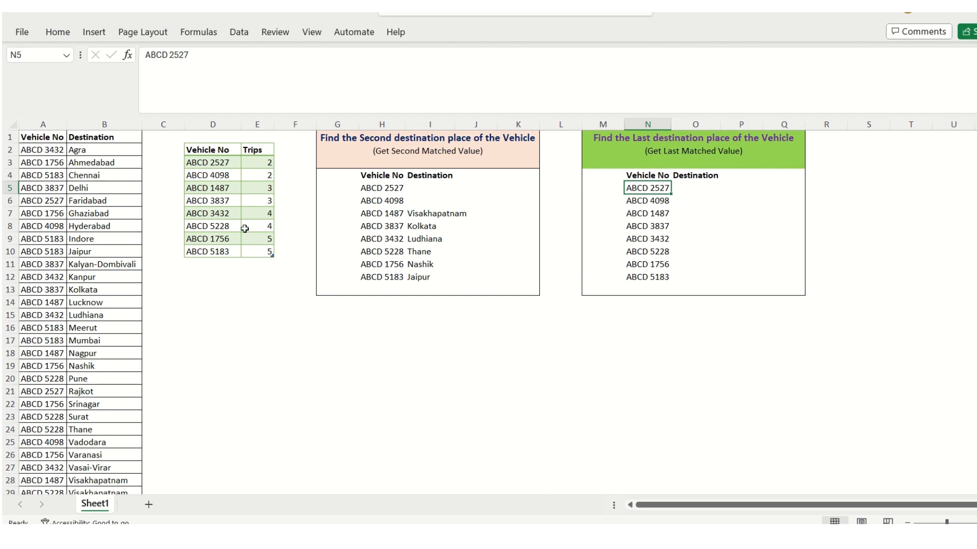
left_click_drag(264, 163, 260, 258)
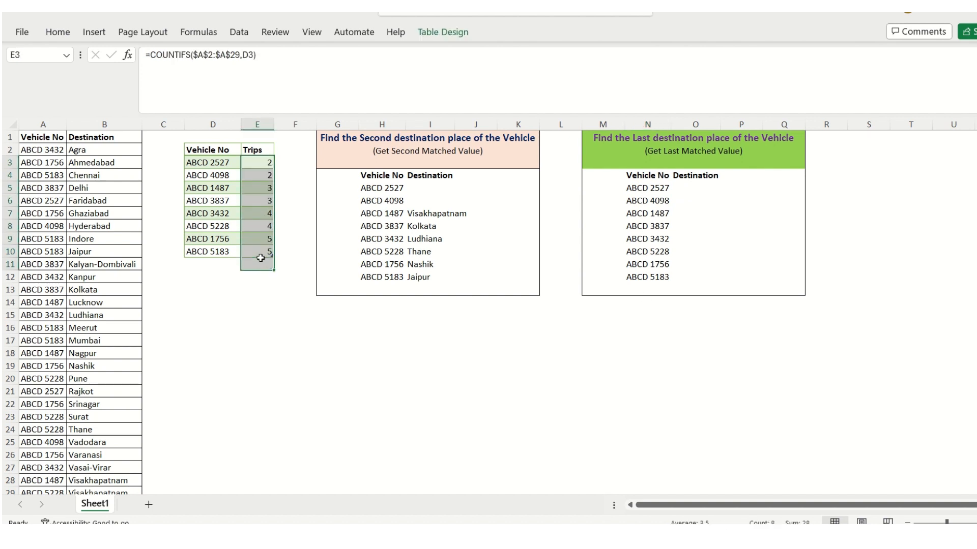
left_click(211, 161)
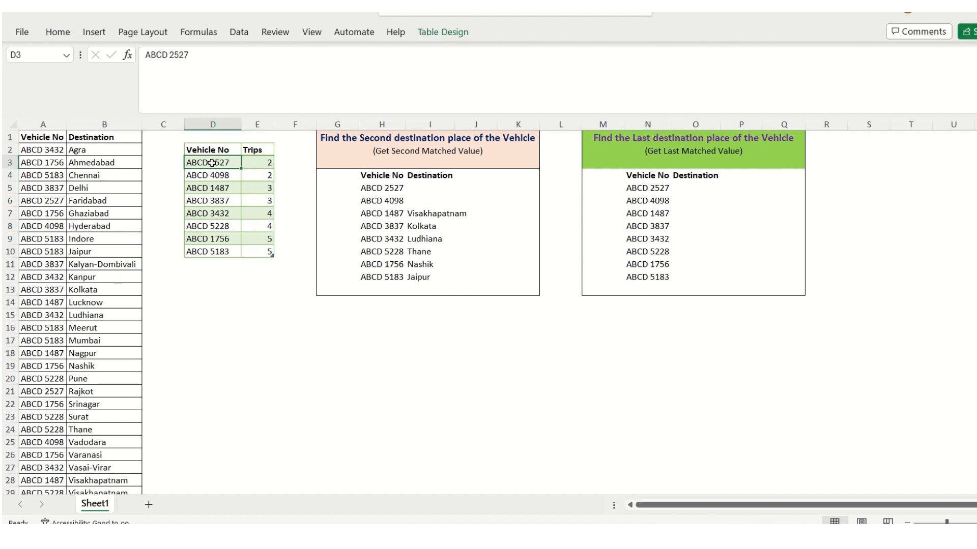
left_click(248, 162)
left_click(224, 213)
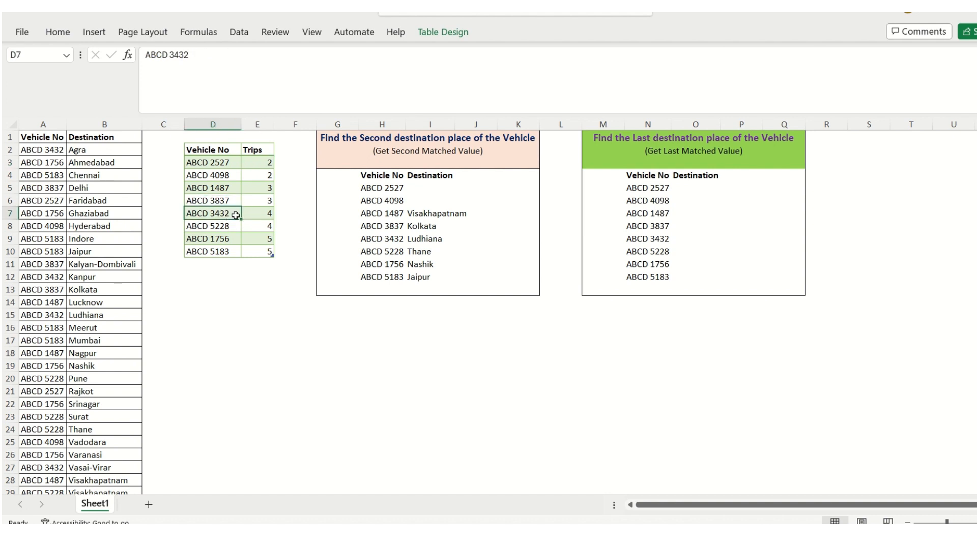
left_click(263, 213)
left_click(264, 253)
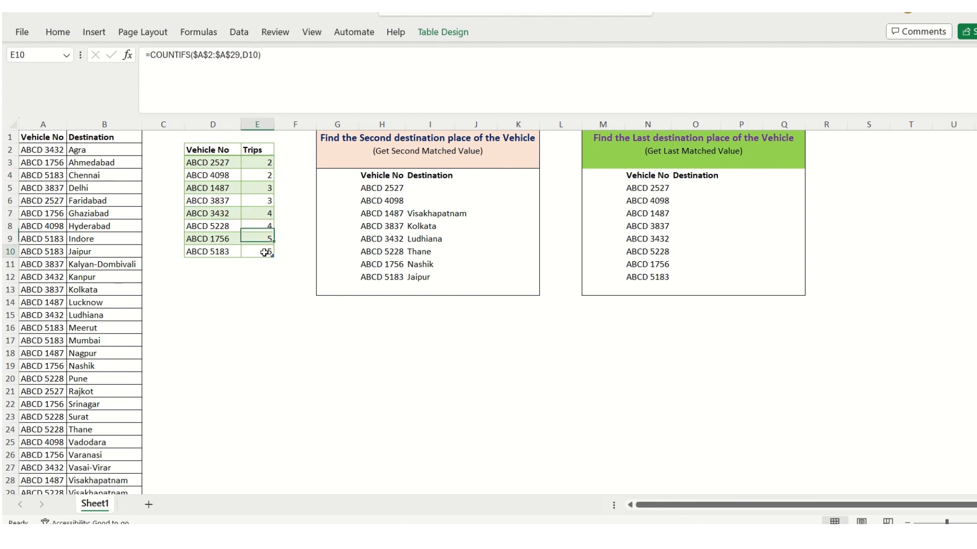
left_click(257, 238)
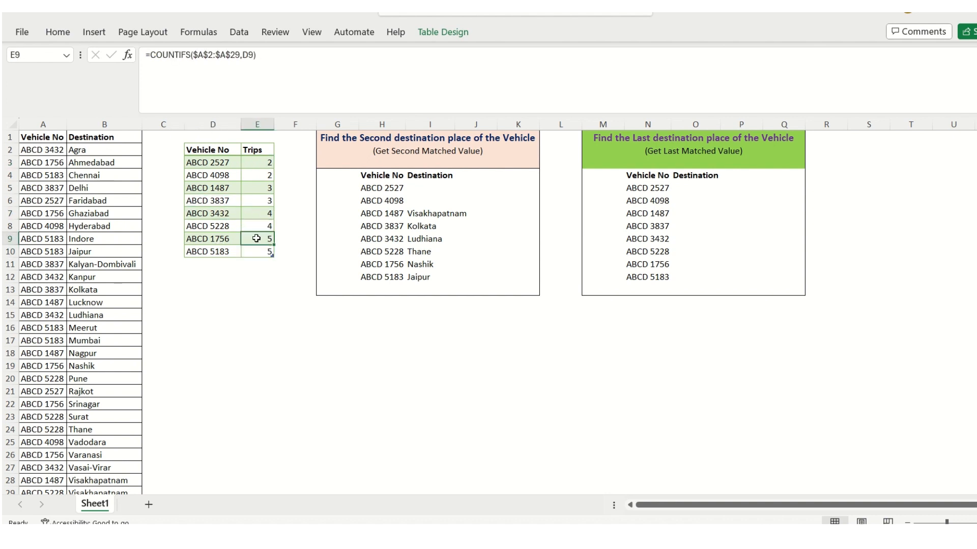
left_click_drag(257, 162, 262, 251)
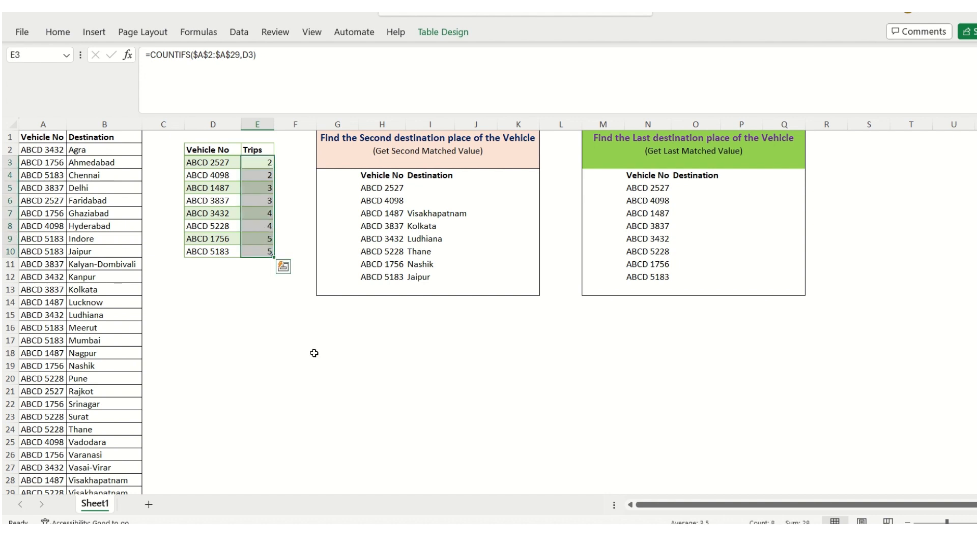
Start an IF formula in O5 with the logical test N5=$A$2:$A$29
left_click(695, 188)
type("=")
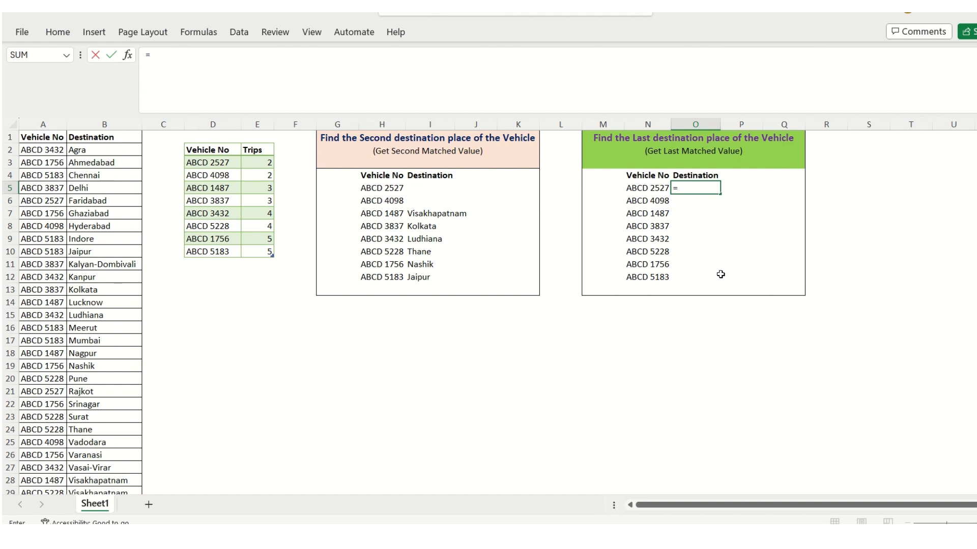
type("IF(")
key("Left")
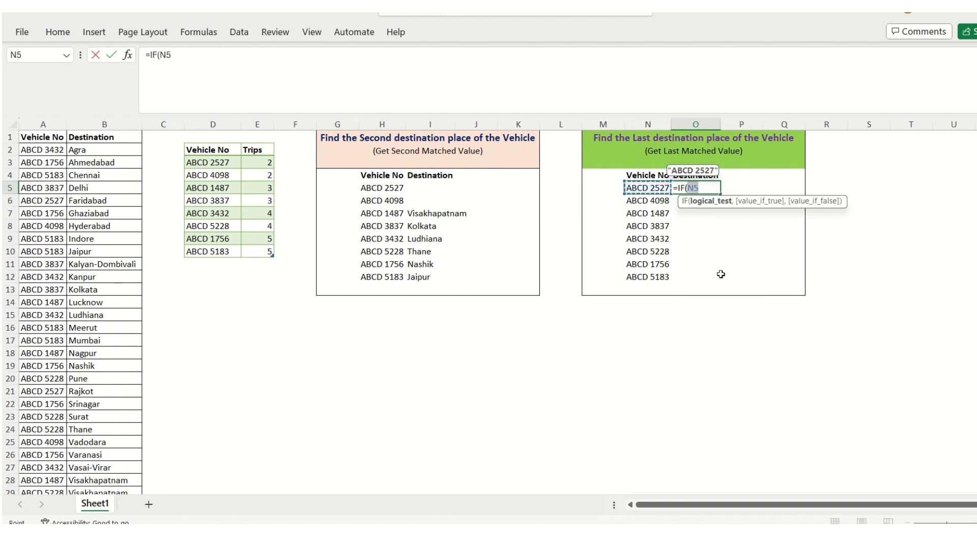
type("=")
key("Home")
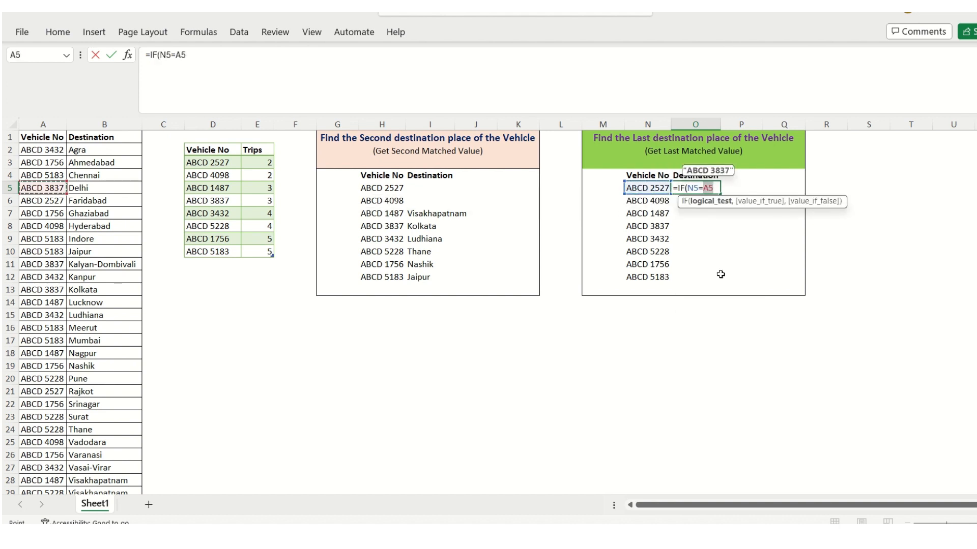
key("ctrl+Up")
key("Down")
key("ctrl+shift+Down")
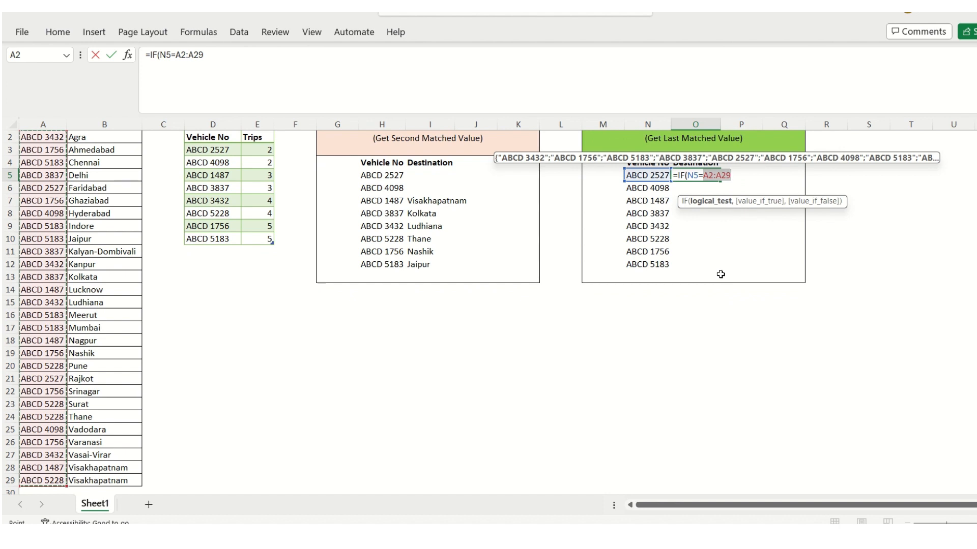
key("F4")
type(",")
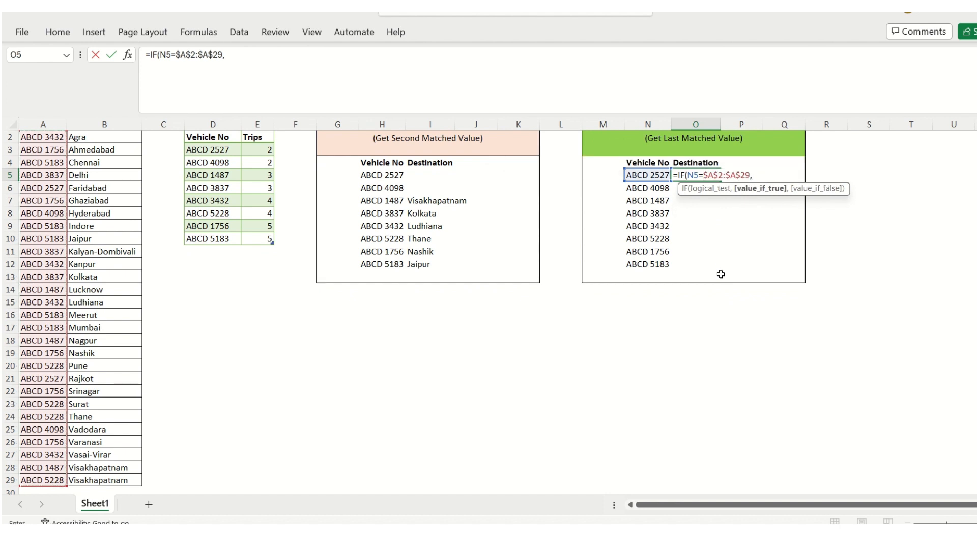
Complete the IF formula in O5 with $B$2:$B$29 as the value if true and "" as the value if false
key("Home")
key("Right")
key("ctrl+Up")
key("Down")
key("ctrl+shift+Down")
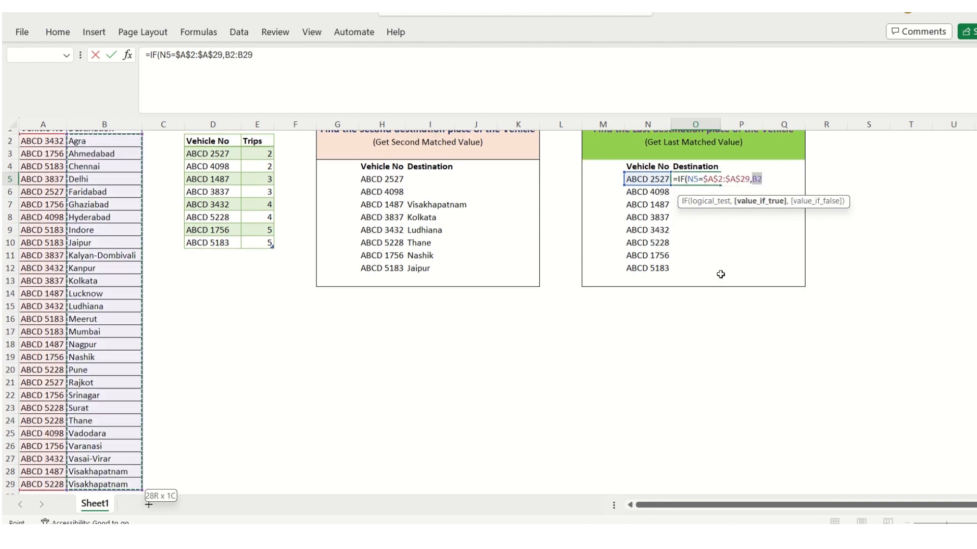
key("F4")
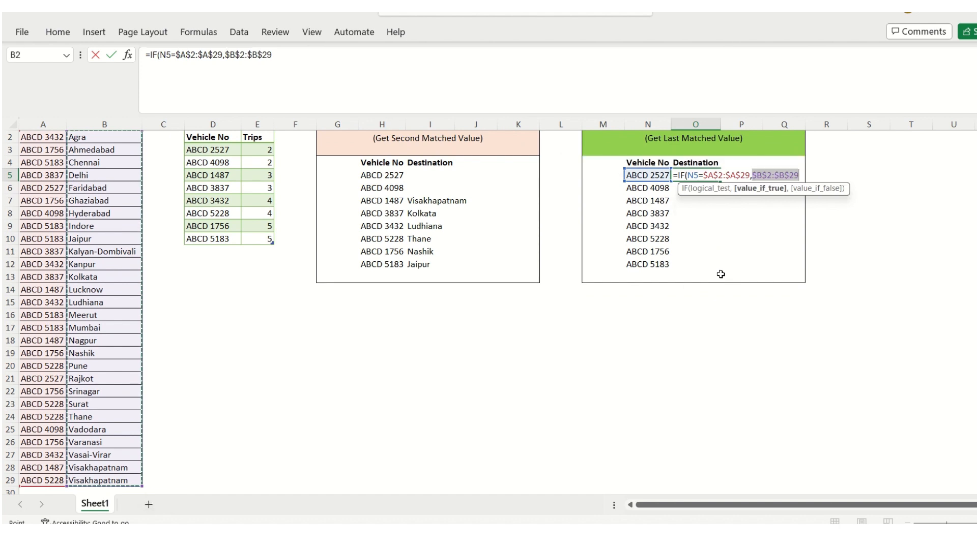
type(",\"")
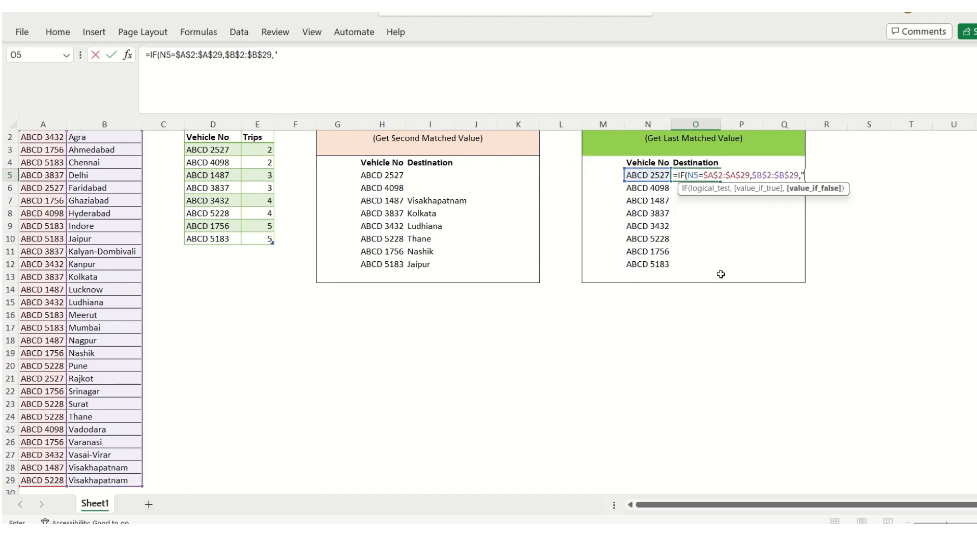
type("\")")
key("Return")
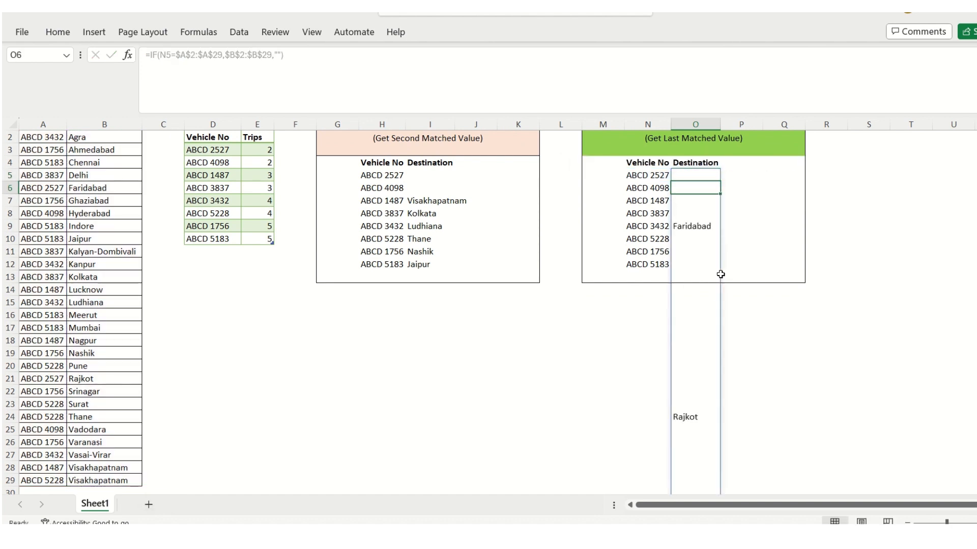
Examine the values the IF formula in O5 spills down the Destination column
key("Down")
key("Down")
key("Down")
key("Down")
key("Up")
key("Up")
key("Up")
key("Up")
key("Up")
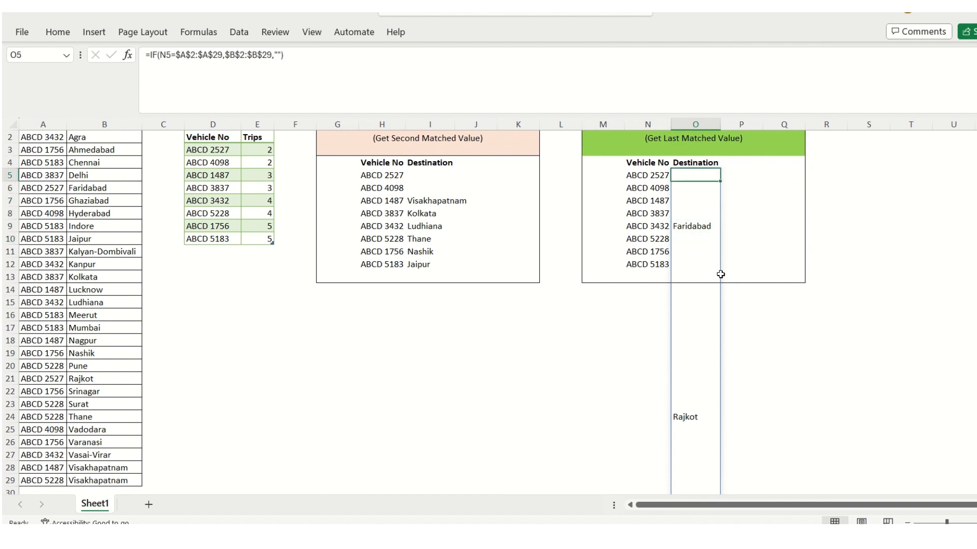
Wrap the IF formula in O5 in a FILTER function as its array argument
key("F2")
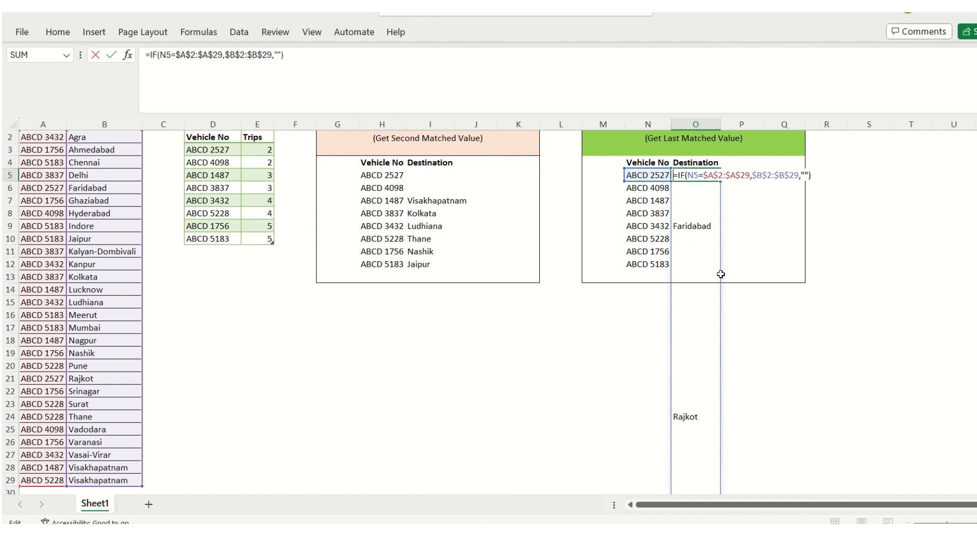
key("Right")
key("Left")
type("fil")
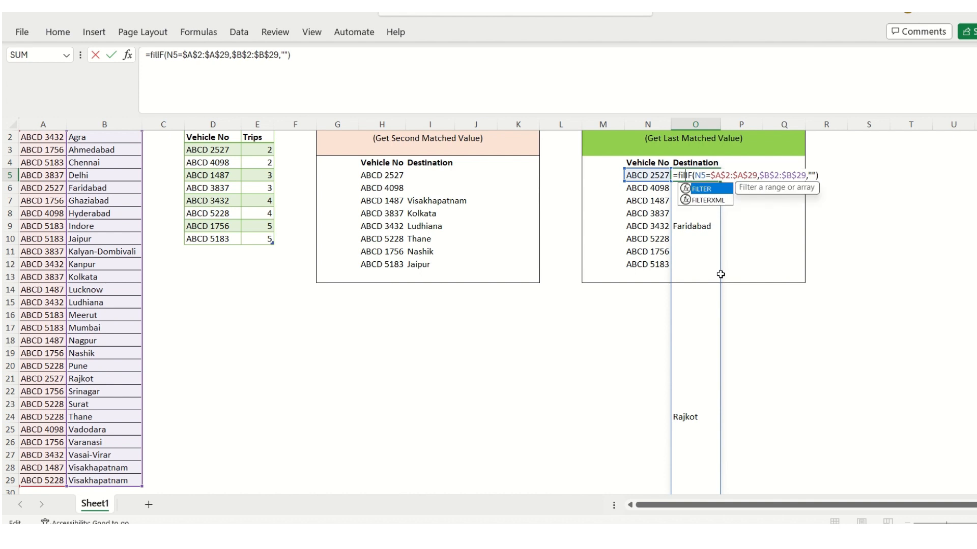
key("Tab")
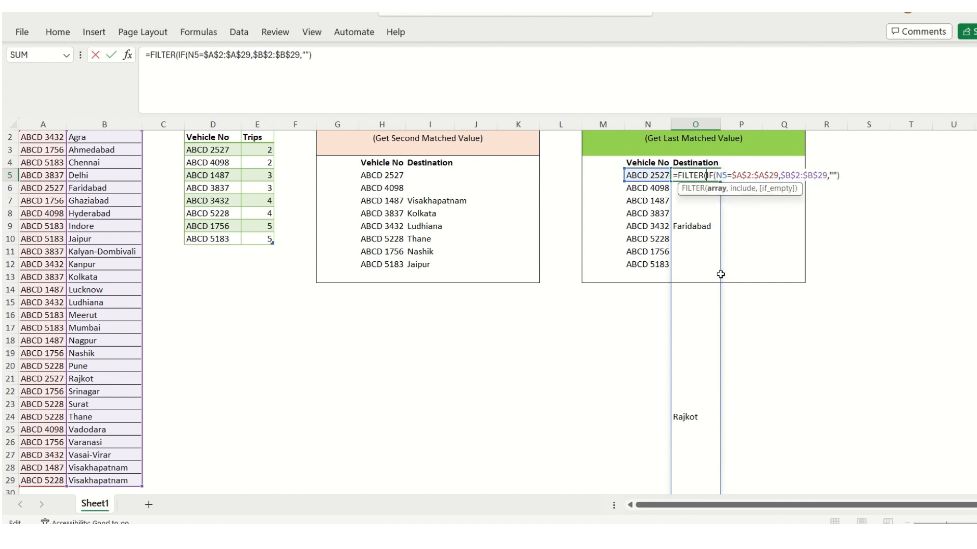
key("End")
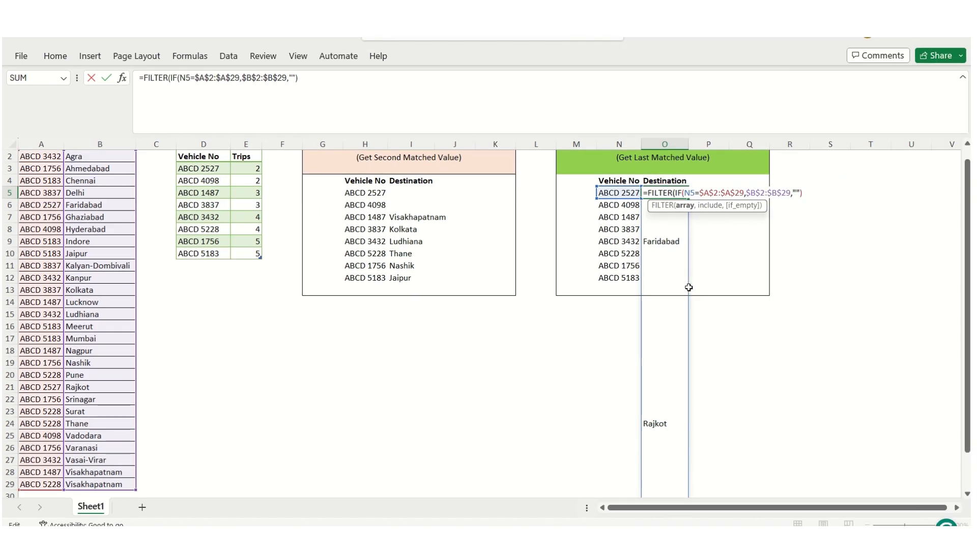
Complete the FILTER formula in O5 with the same IF expression <>"" as the include argument and "" as the if_empty value
type(",")
key("ctrl+v")
type("<>\"\"")
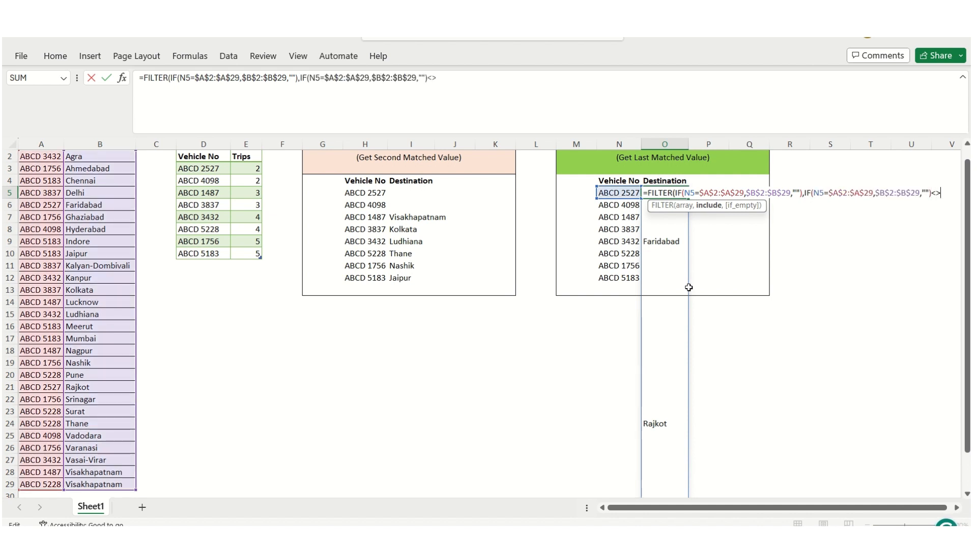
type(",")
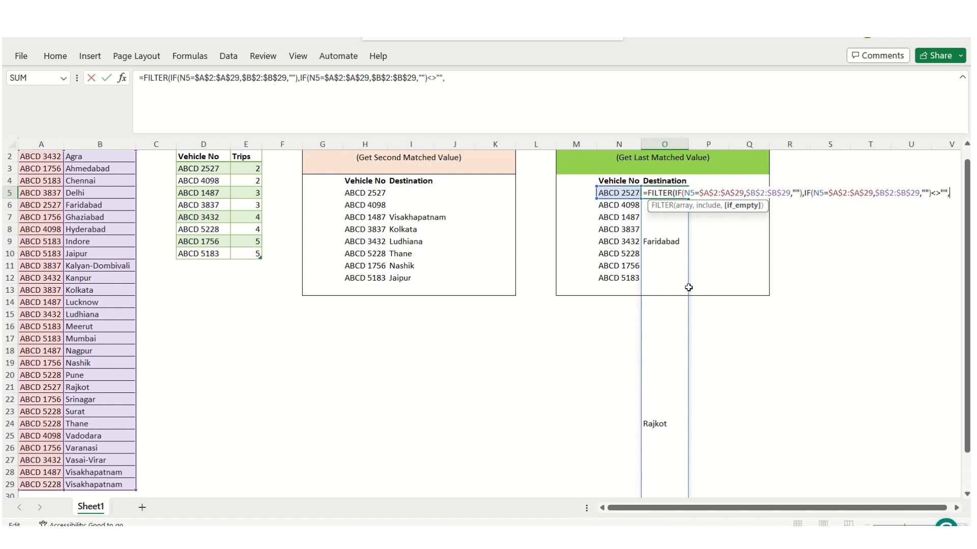
type("\"\")")
key("Return")
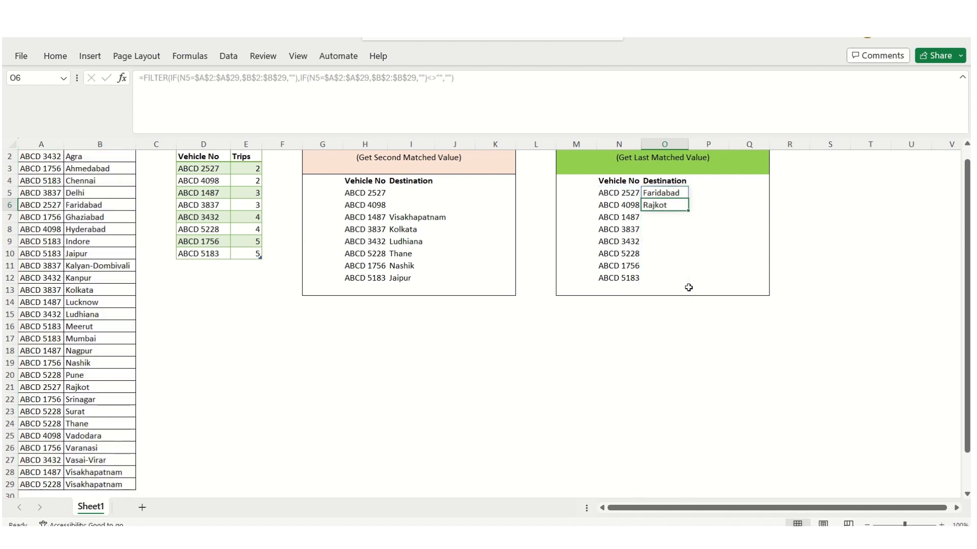
Copy the FILTER formula from O5 to O12 for vehicle ABCD 5183
key("Up")
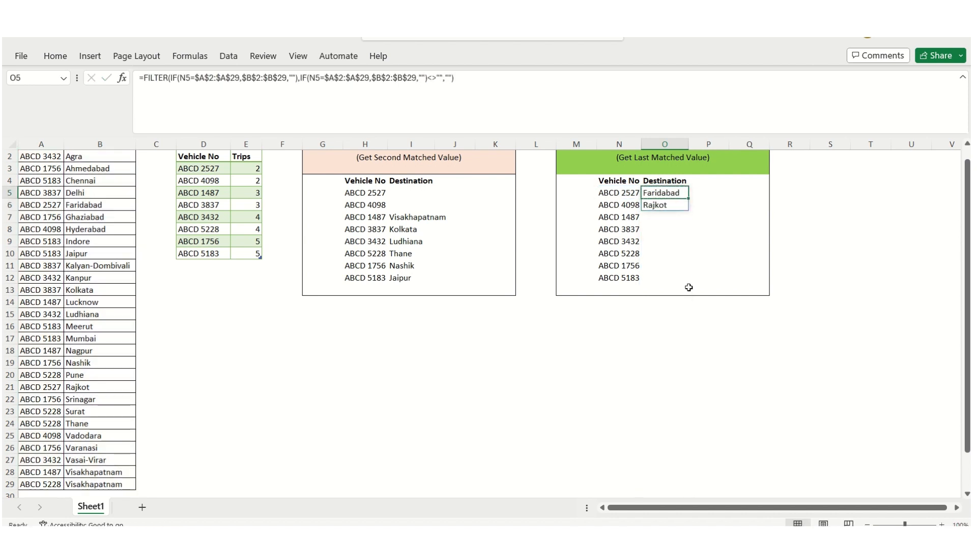
key("ctrl+c")
key("Down")
key("Down")
key("Down")
key("Down")
key("Down")
key("Down")
key("Down")
key("Down")
key("Down")
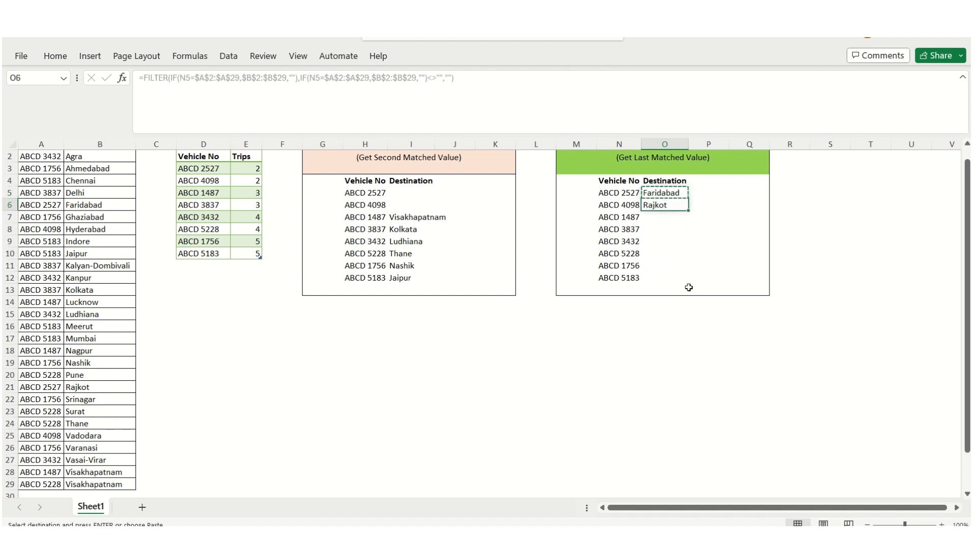
key("Up")
key("Up")
key("ctrl+v")
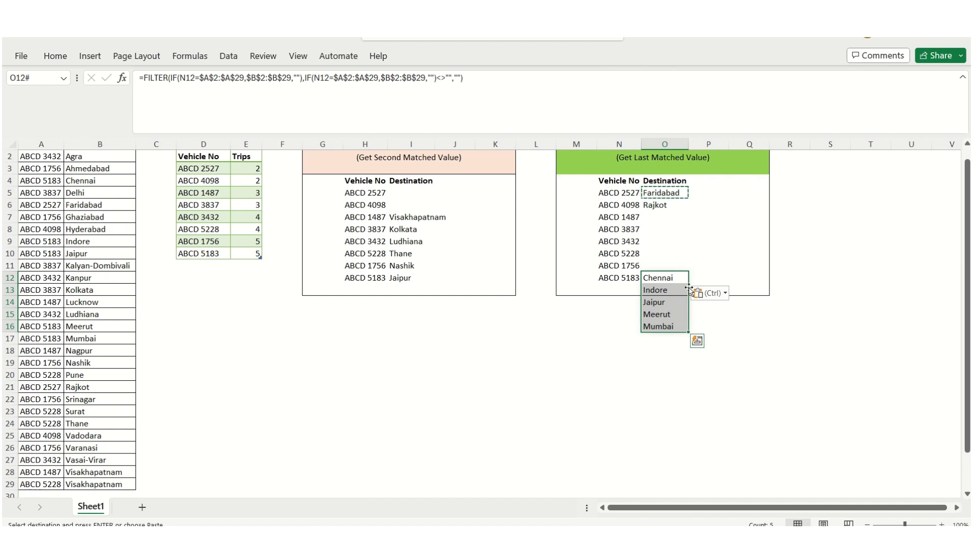
Compare the destination lists spilled from O5 for ABCD 2527 and from O12 for ABCD 5183
key("Up")
key("Up")
key("Up")
key("Up")
key("Up")
key("Up")
key("Up")
key("Left")
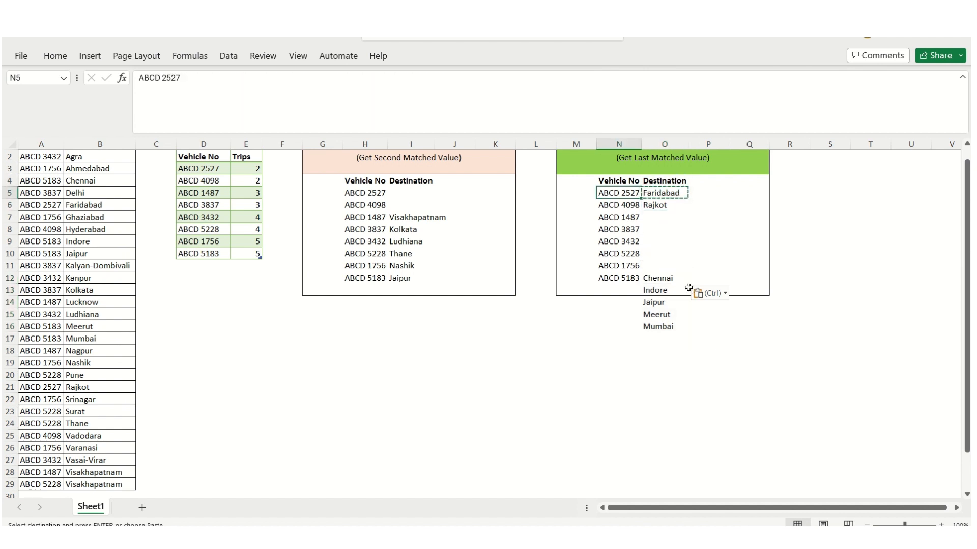
key("Right")
key("shift+Down")
key("Escape")
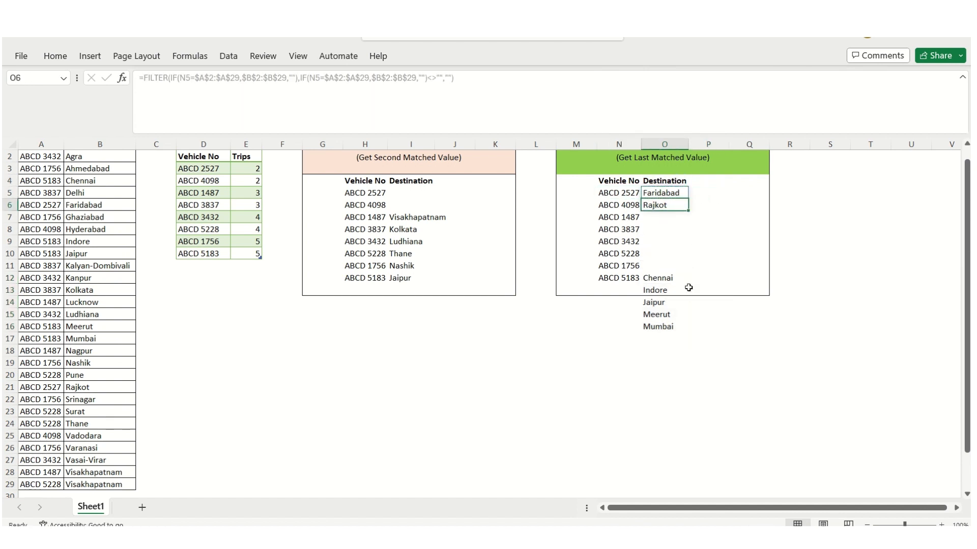
key("Down")
key("Down")
key("Down")
key("Down")
key("Down")
key("Down")
key("Down")
key("Down")
key("Down")
key("Down")
key("Down")
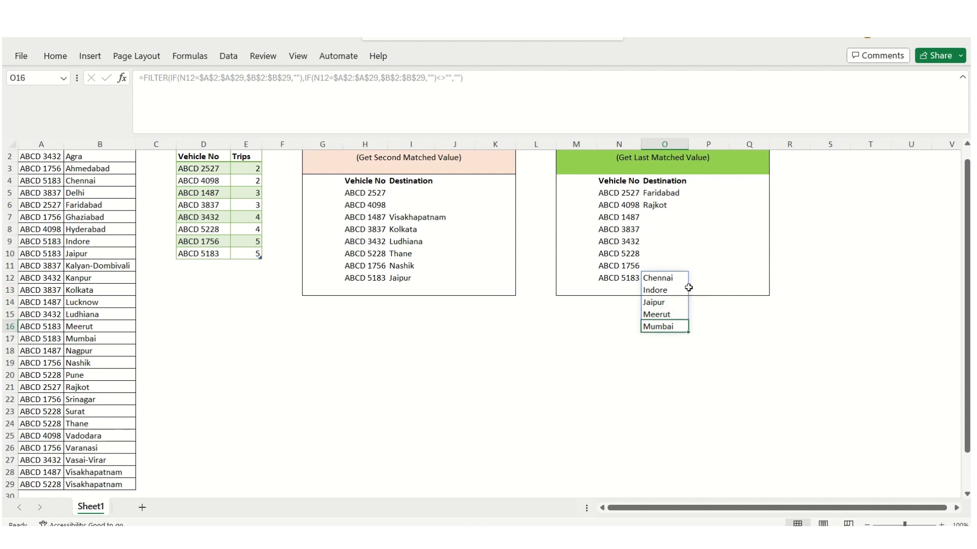
key("Up")
key("Up")
key("Up")
key("Up")
key("Up")
key("Down")
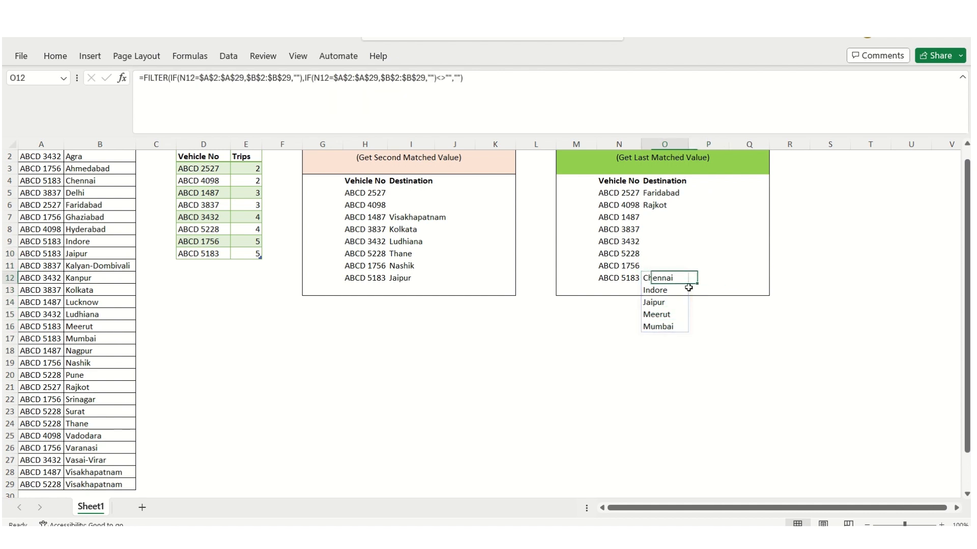
key("Up")
key("Up")
key("Up")
key("Up")
key("Up")
key("Up")
Count the destinations spilled from O5 by entering =COUNTA(O5#) in R5
key("Right")
key("Right")
key("Right")
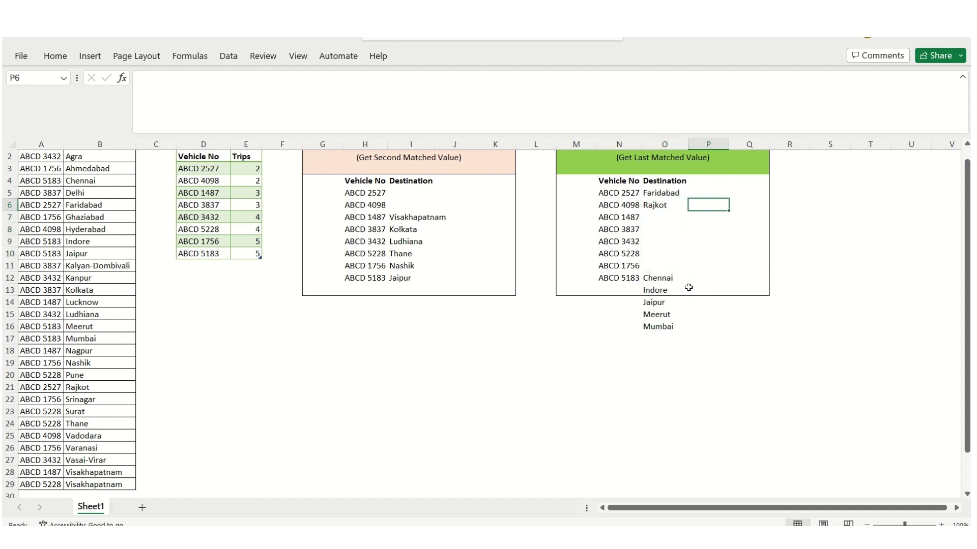
key("Up")
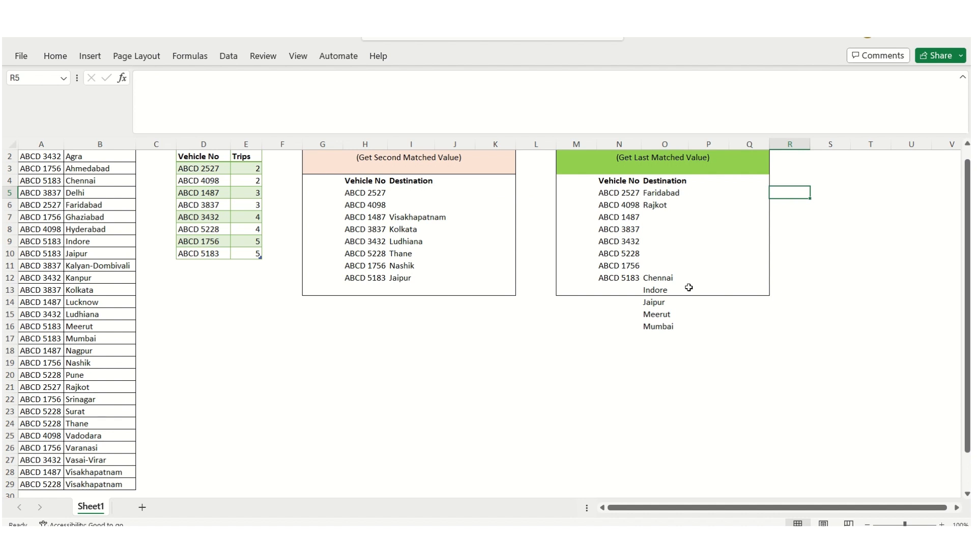
type("=count")
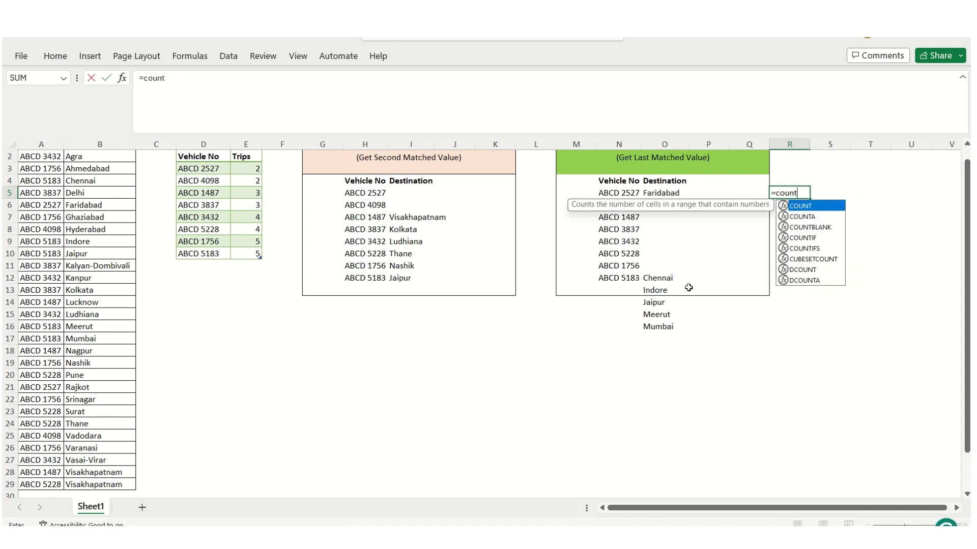
type("a")
key("Tab")
key("Left")
key("Left")
key("Left")
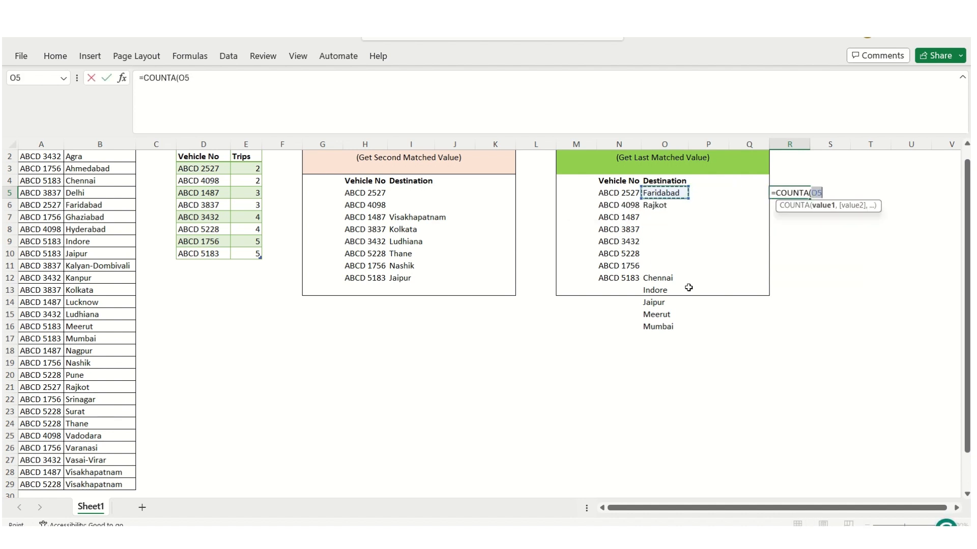
type("#")
key("ctrl+Return")
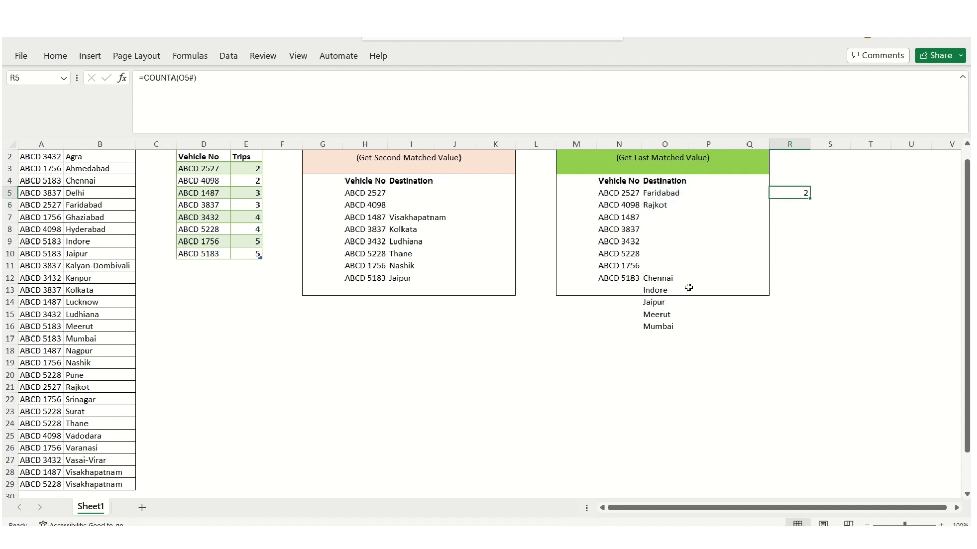
Copy the COUNTA formula from R5 to R12 to count the destinations spilled from O12
key("ctrl+c")
key("Down")
key("Down")
key("Down")
key("Down")
key("Down")
key("Down")
key("Down")
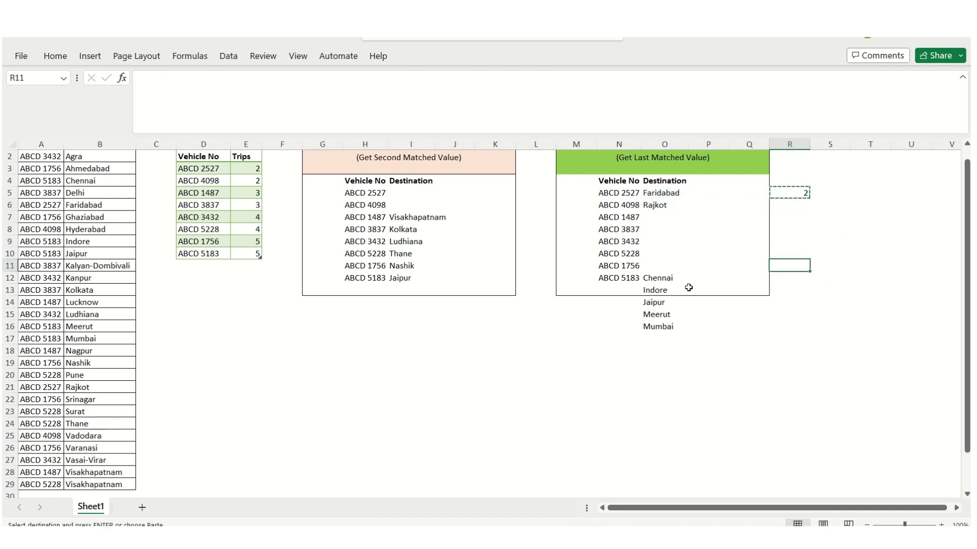
key("ctrl+v")
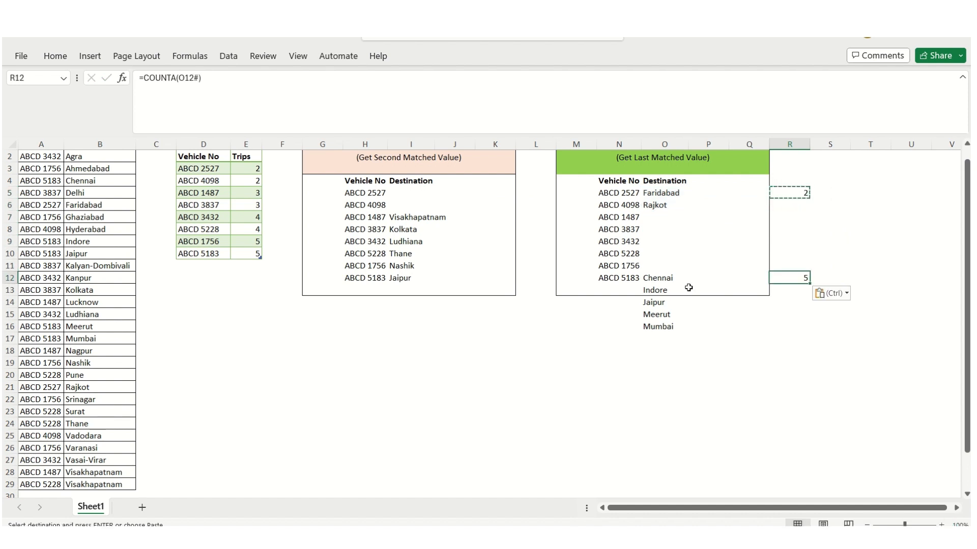
key("F2")
key("Escape")
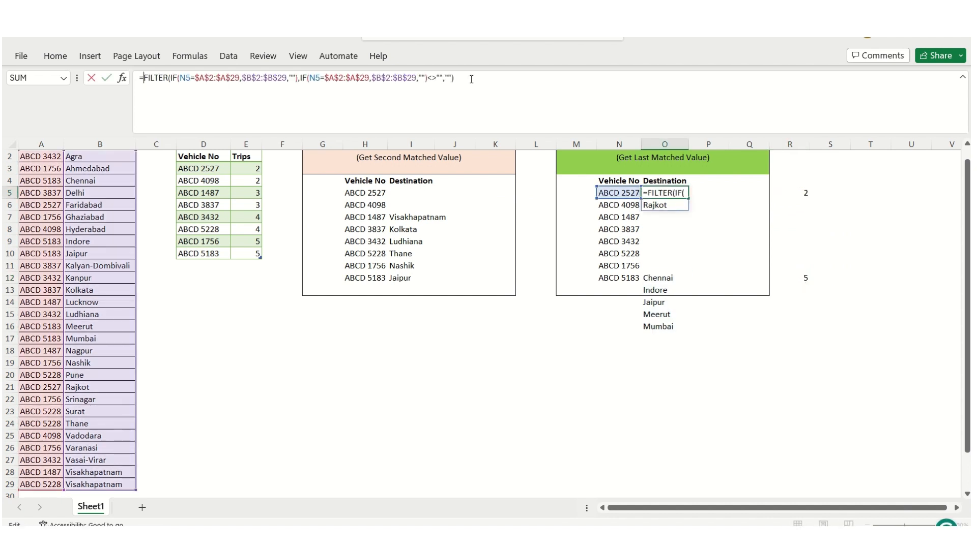
Wrap the FILTER formula in O5 in CHOOSEROWS with 2 as the row number
key("Escape")
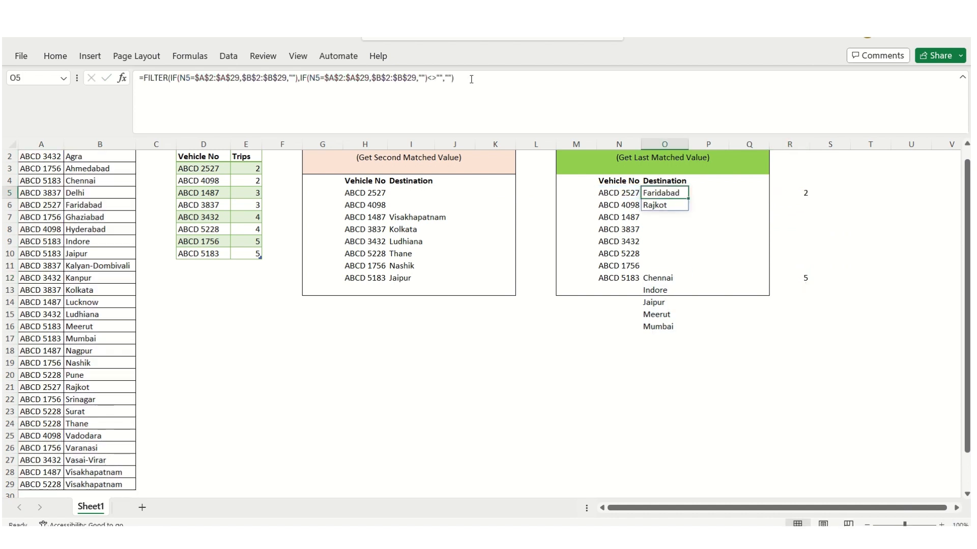
left_click(471, 79)
key("Home")
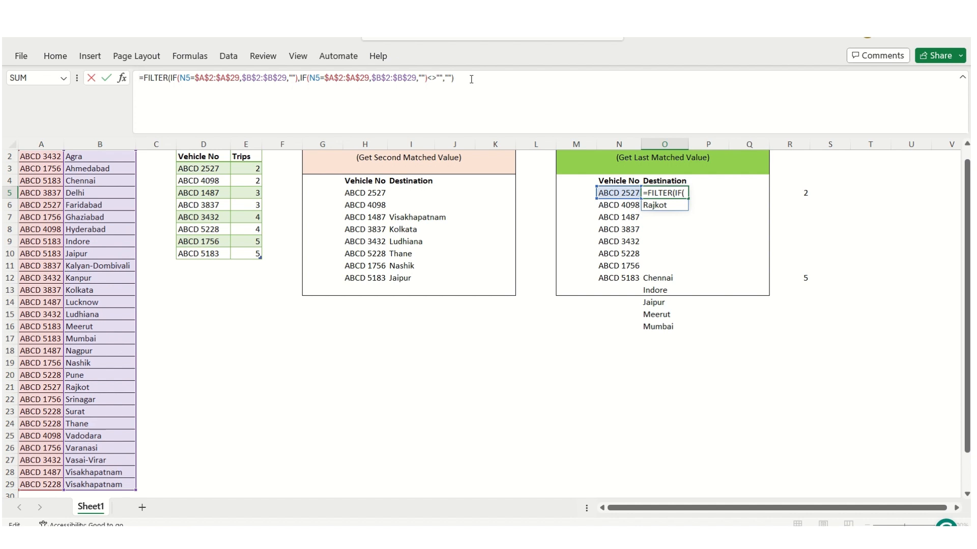
type("choose")
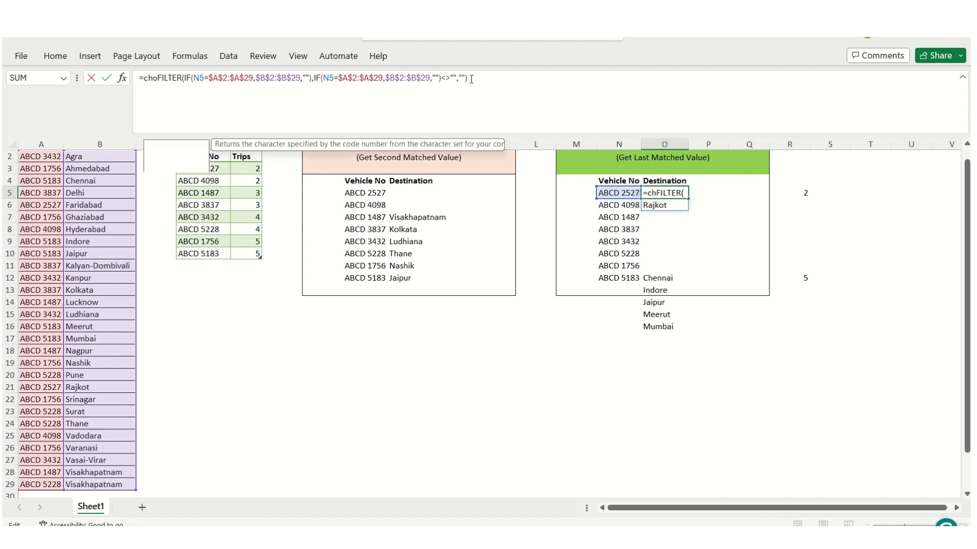
key("Down")
key("Down")
key("Tab")
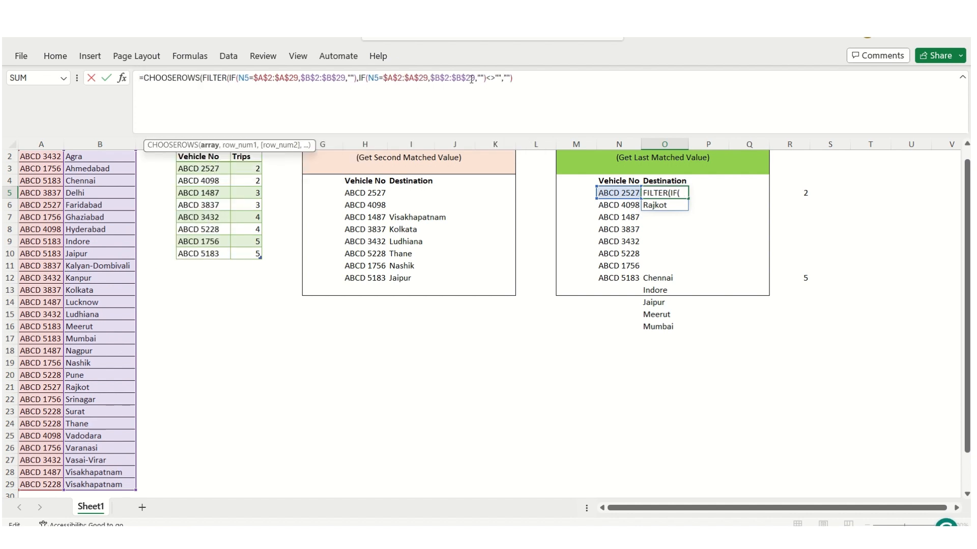
key("End")
type(",")
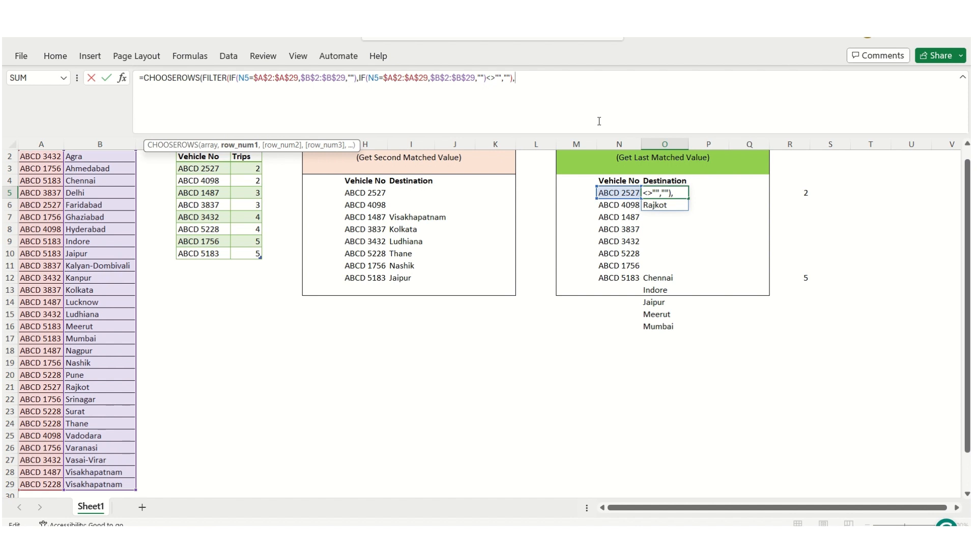
type("2)")
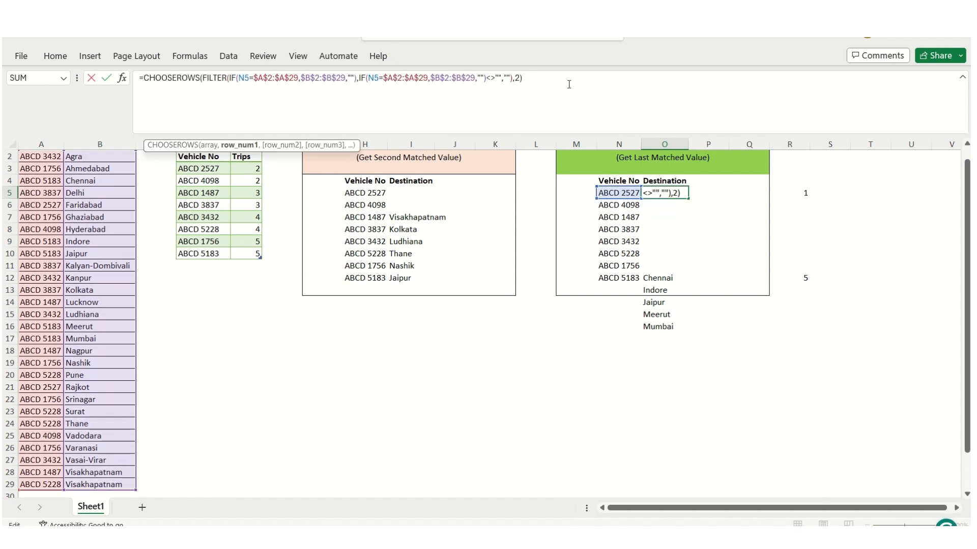
Put the row number argument of the CHOOSEROWS formula in O5 on a separate line
key("Left")
key("shift+Left")
key("Right")
key("alt+Return")
key("shift+Right")
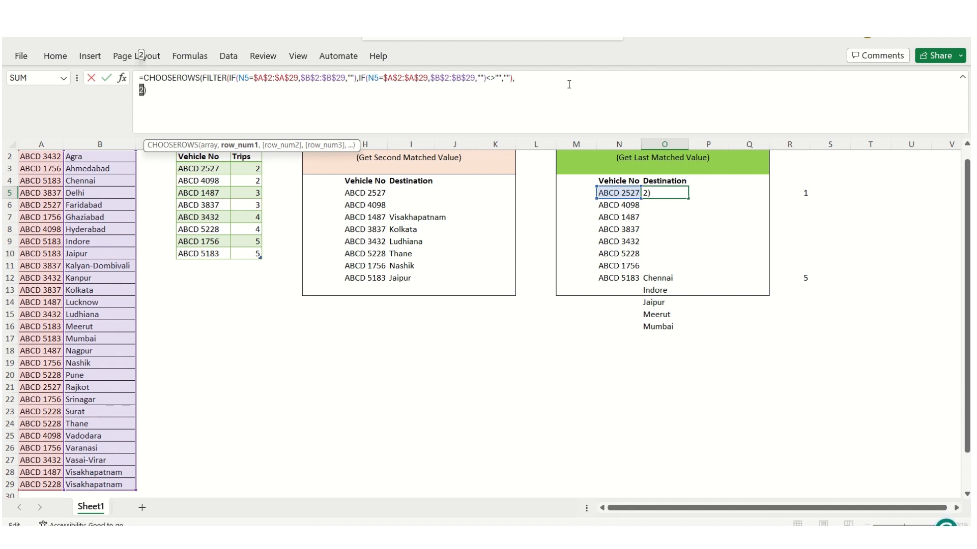
Copy the FILTER expression that forms the array argument of the CHOOSEROWS formula in O5, without its trailing comma
key("Up")
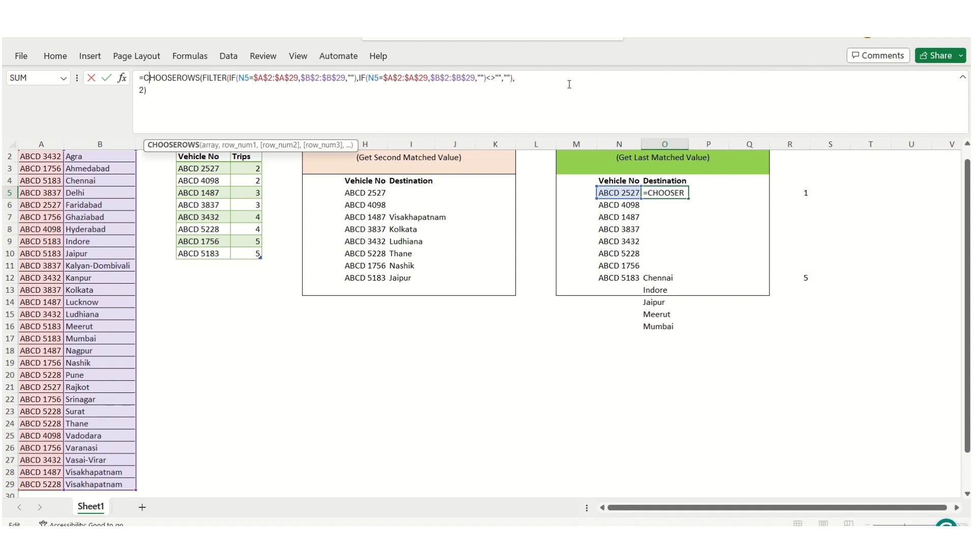
key("Right")
key("Right")
key("Right")
key("Right")
key("Right")
key("Right")
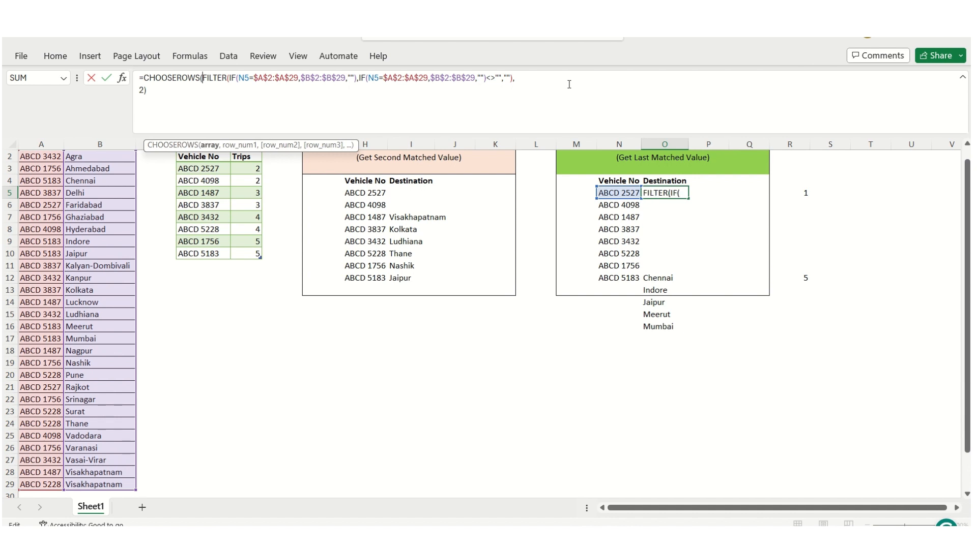
key("shift+End")
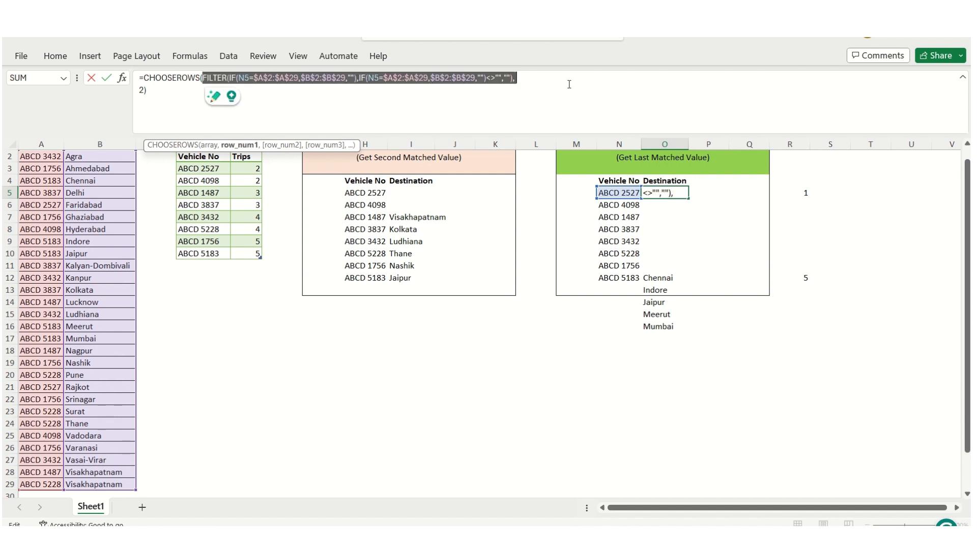
key("shift+Left")
right_click(320, 79)
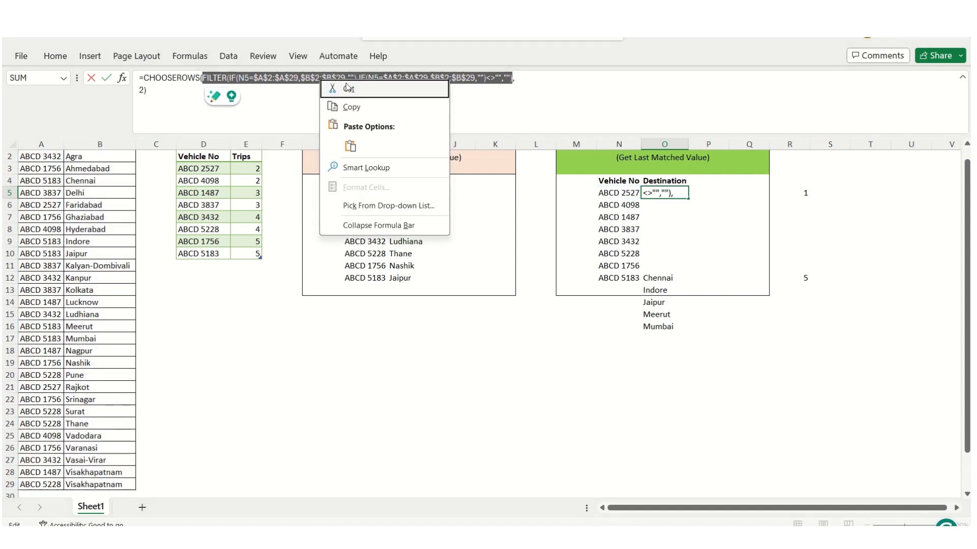
left_click(373, 106)
Replace the row number 2 in O5's CHOOSEROWS formula with COUNTA around the copied FILTER expression, and enter the formula
left_click(141, 91)
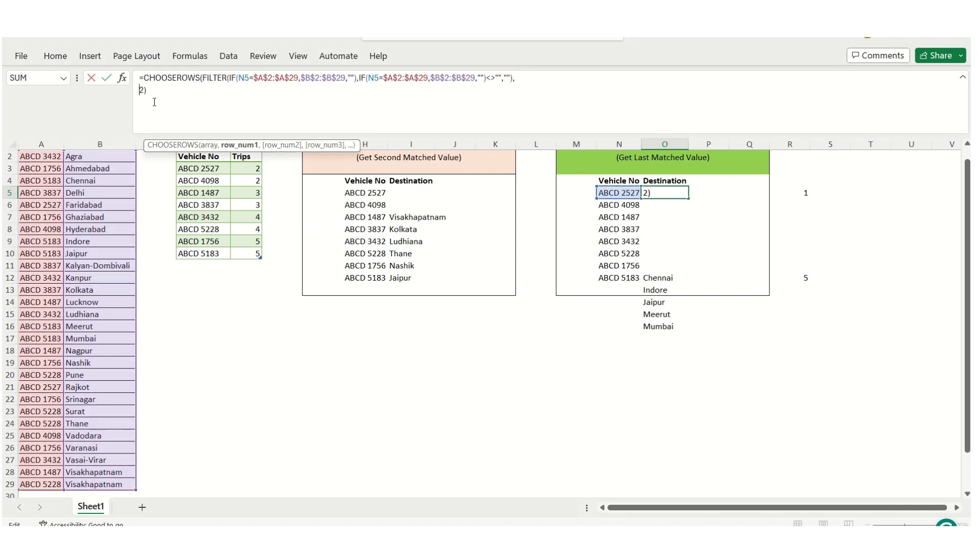
key("shift+Right")
type("counta")
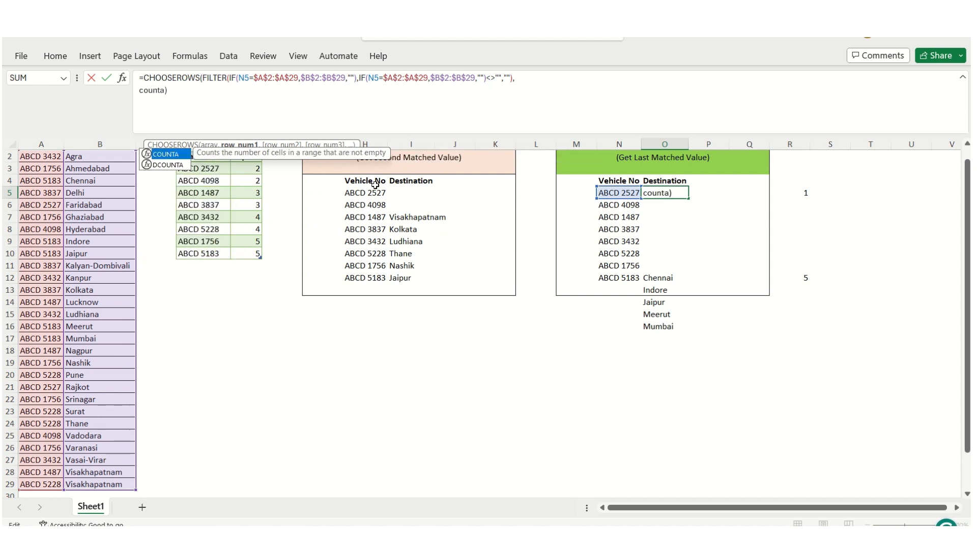
key("Tab")
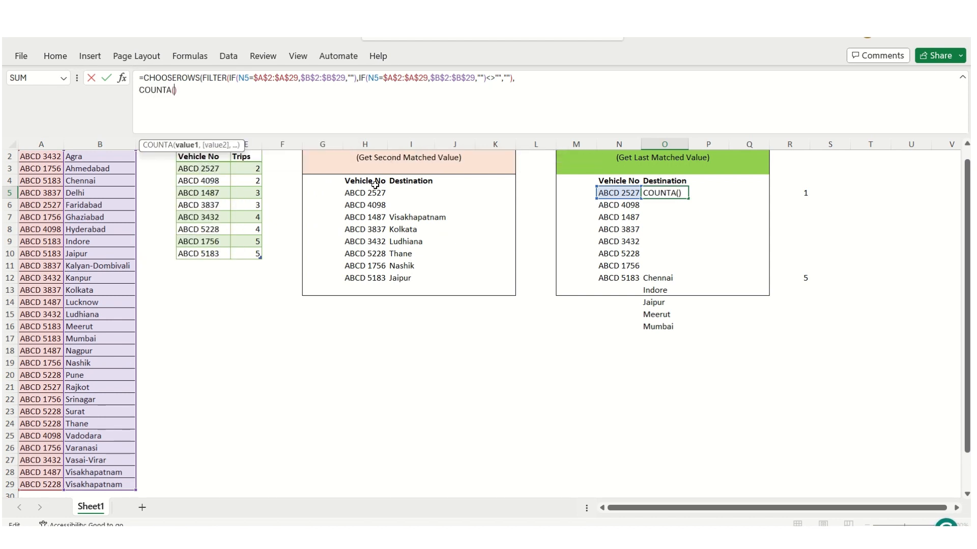
type(")")
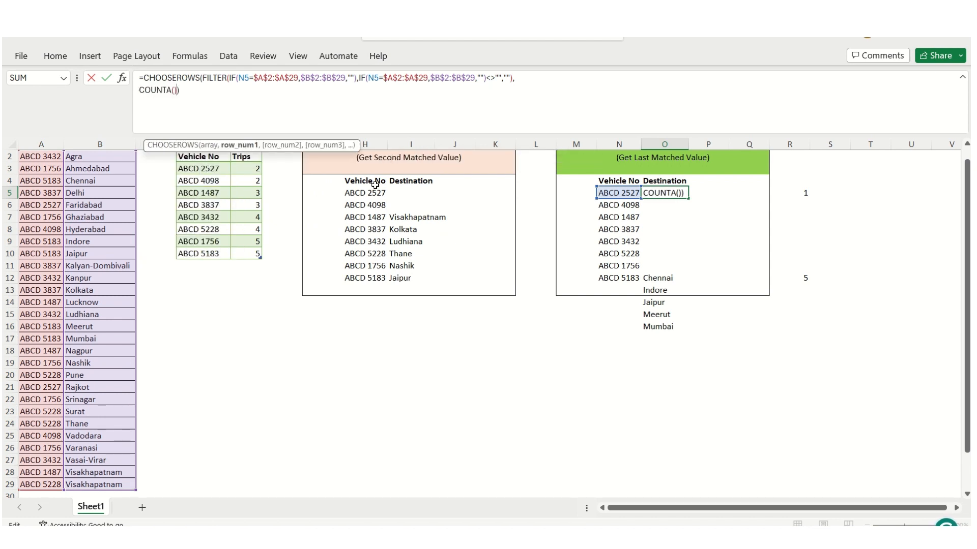
key("ctrl+v")
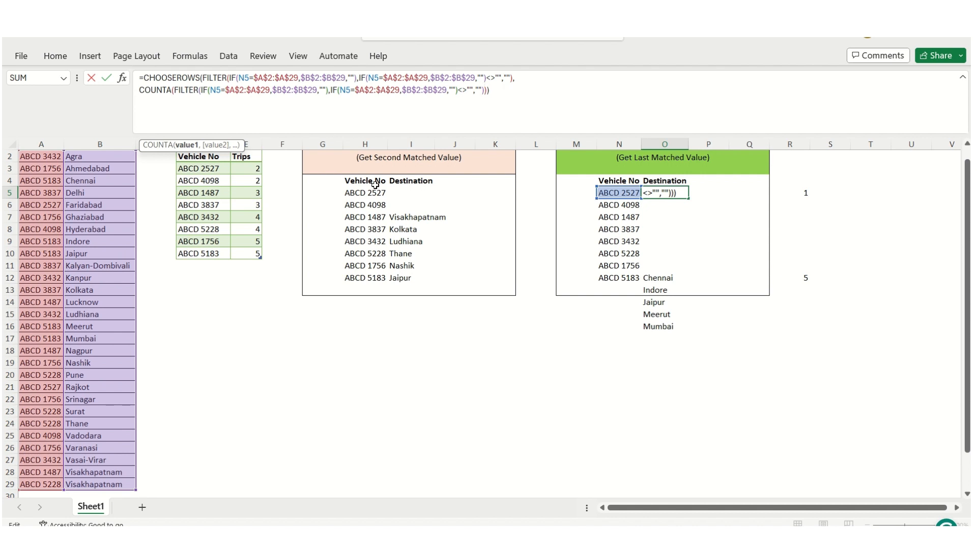
key("Return")
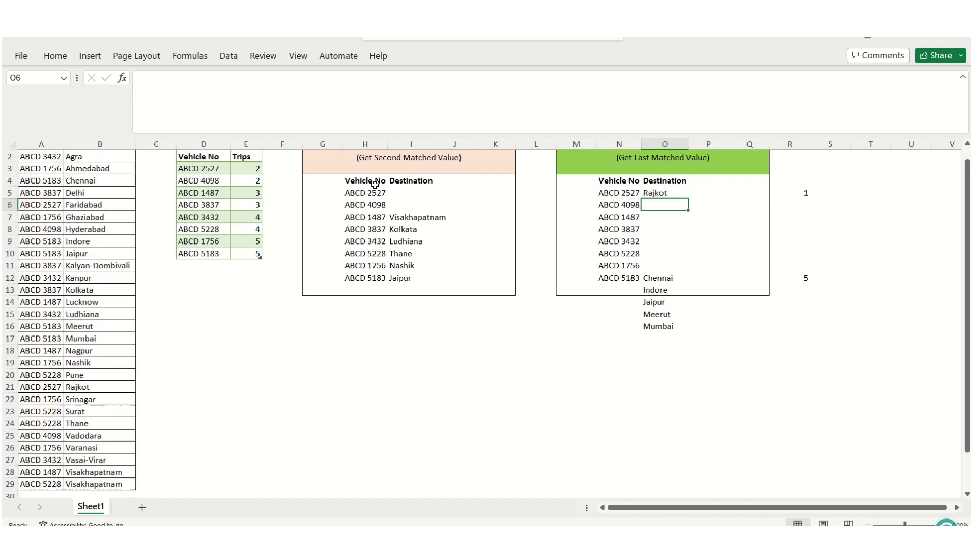
Fill the CHOOSEROWS formula from O5 down to O12 for the remaining vehicles
key("Up")
key("Left")
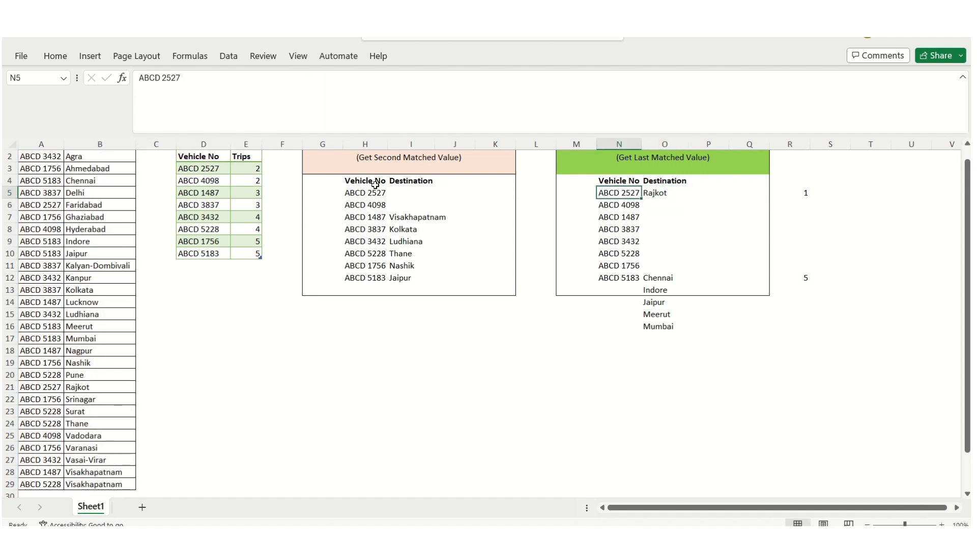
key("Right")
key("shift+Down")
key("shift+Down")
key("shift+Down")
key("shift+Down")
key("shift+Down")
key("shift+Down")
key("shift+Down")
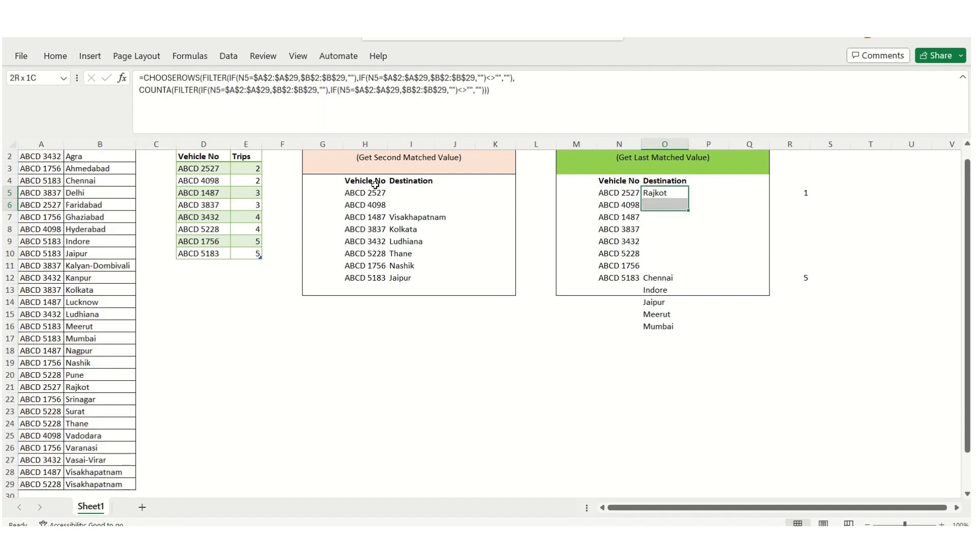
key("ctrl+d")
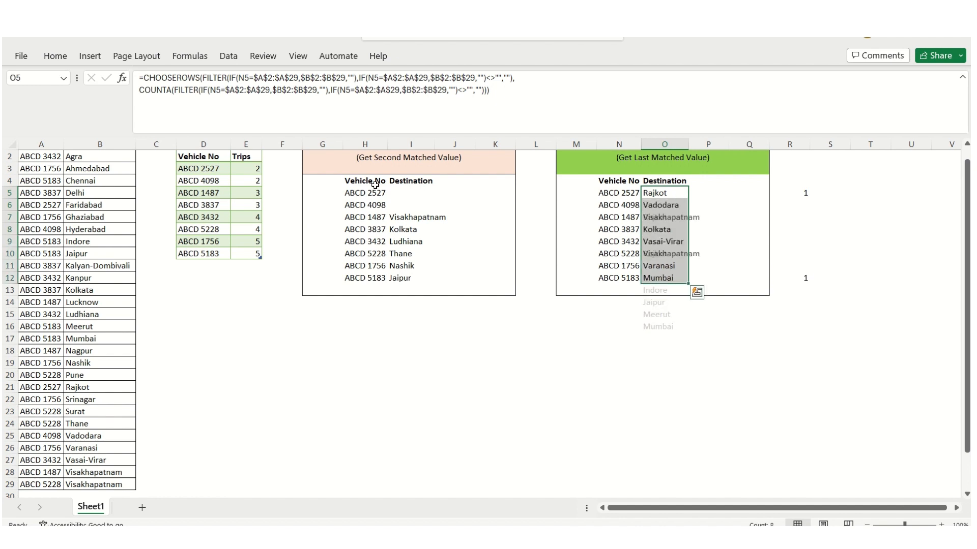
key("shift+BackSpace")
Examine the cell references in the filled destination formulas, working upward from O12 to O7 without changing them
key("ctrl+Down")
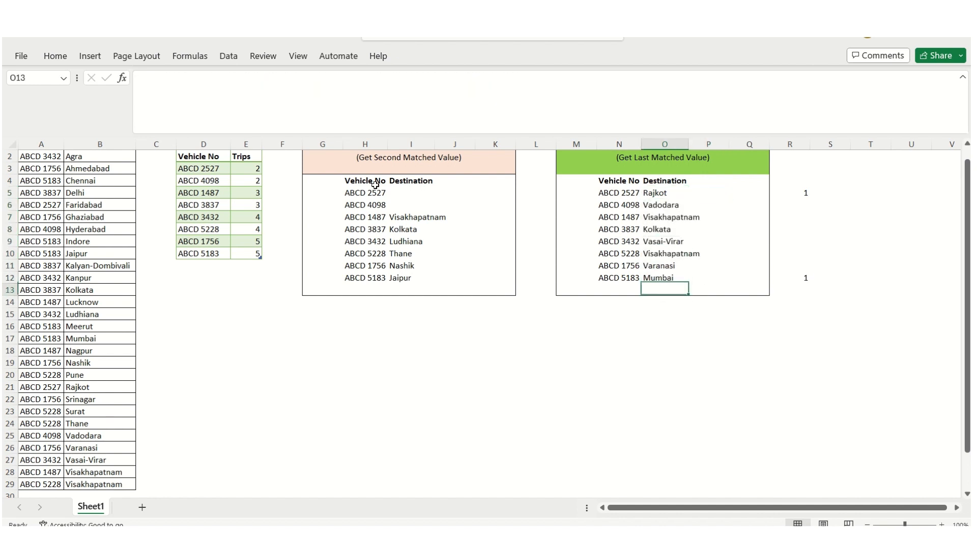
key("F2")
key("Escape")
key("Up")
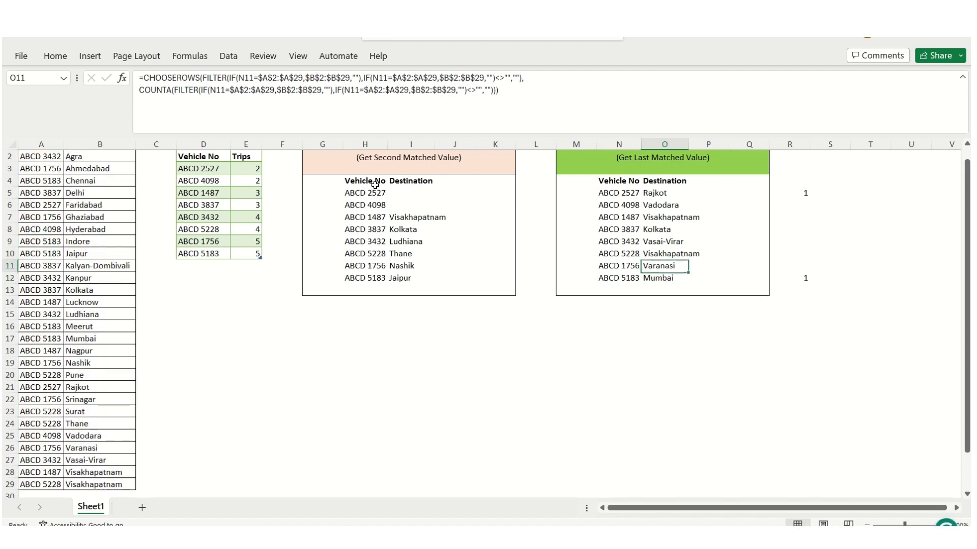
key("F2")
key("Escape")
key("Up")
key("F2")
key("Escape")
key("Up")
key("F2")
key("Escape")
key("Up")
key("F2")
key("Escape")
key("Up")
key("F2")
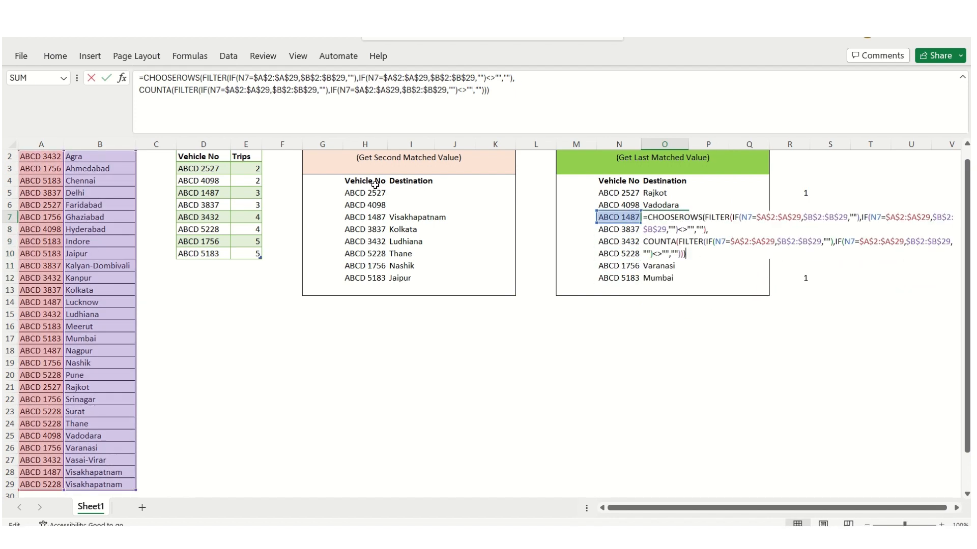